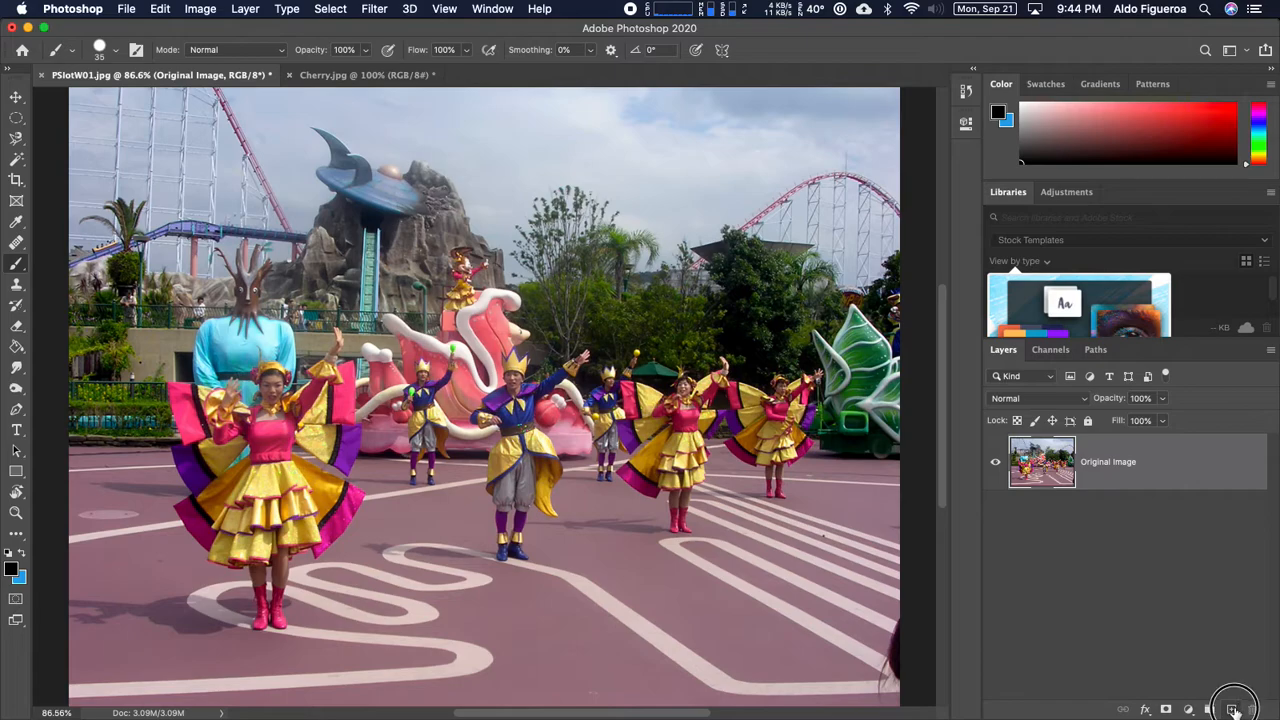
Step: Add a new blank layer above Original Image and hide the Original Image layer
left_click(1238, 710)
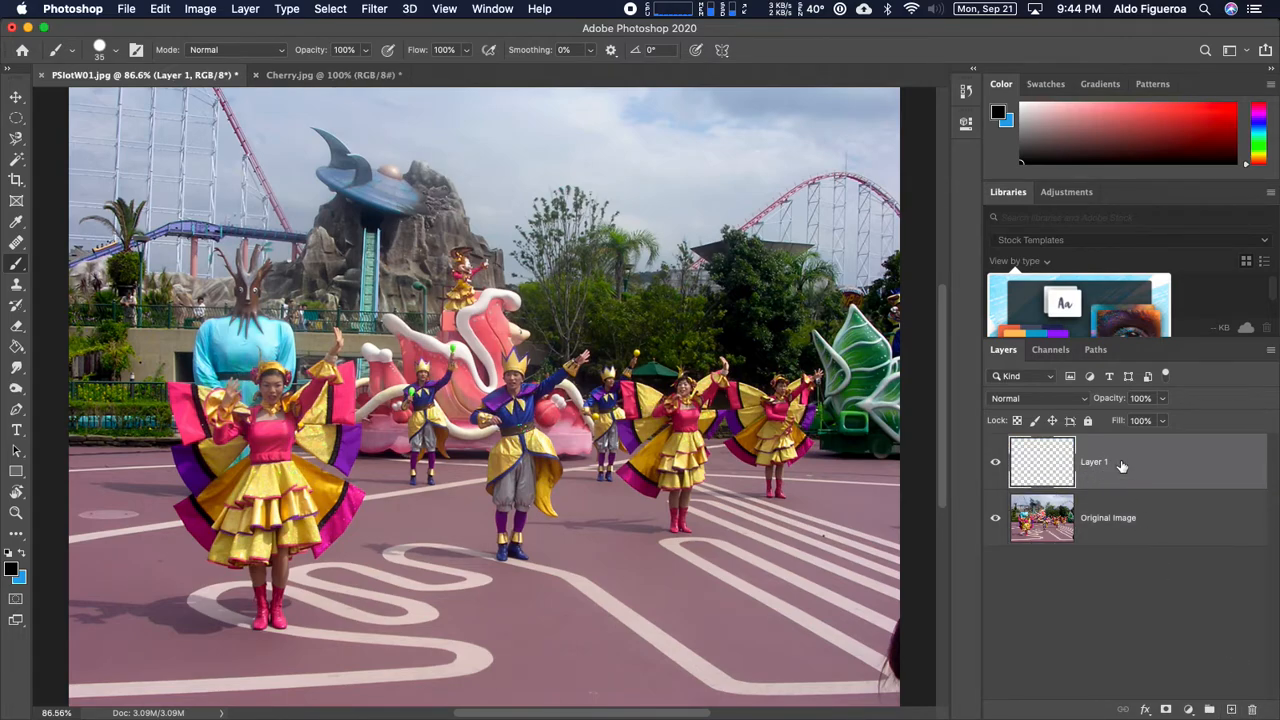
left_click(996, 518)
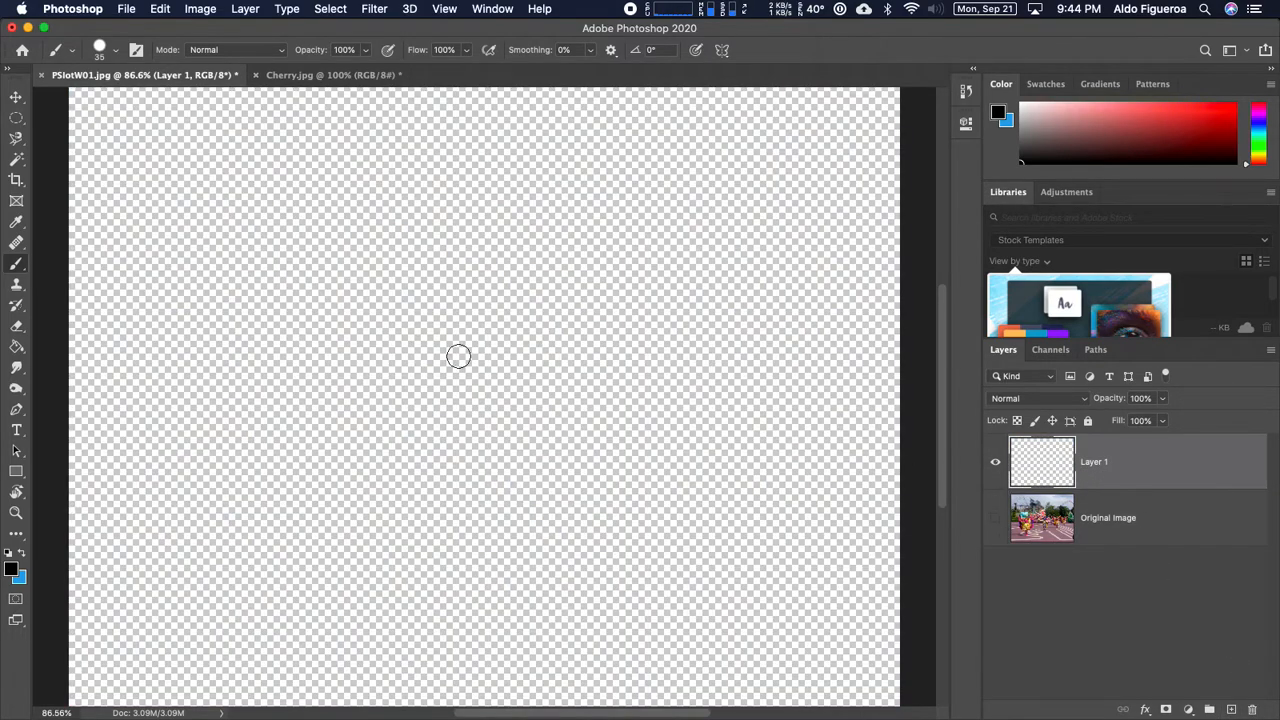
Step: Draw looping and slanted black test strokes across Layer 1 with the Hard Round Pressure Size brush at 100 px
left_click(114, 52)
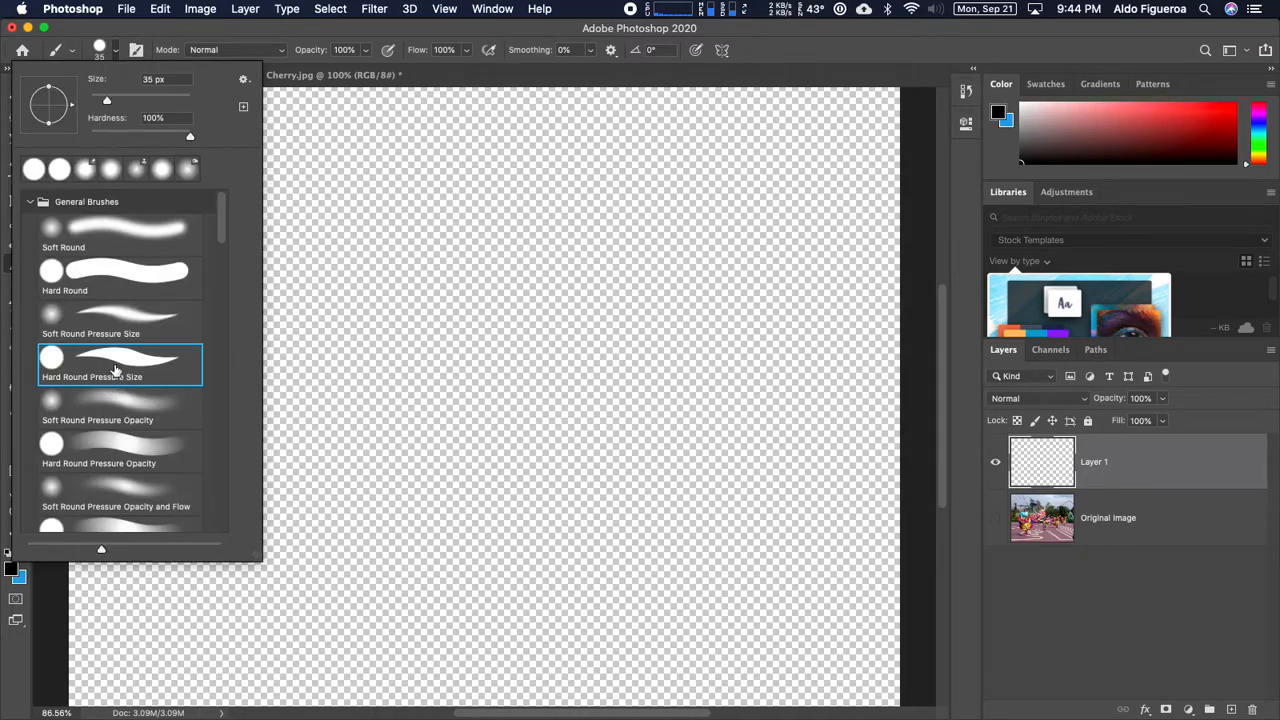
left_click(227, 32)
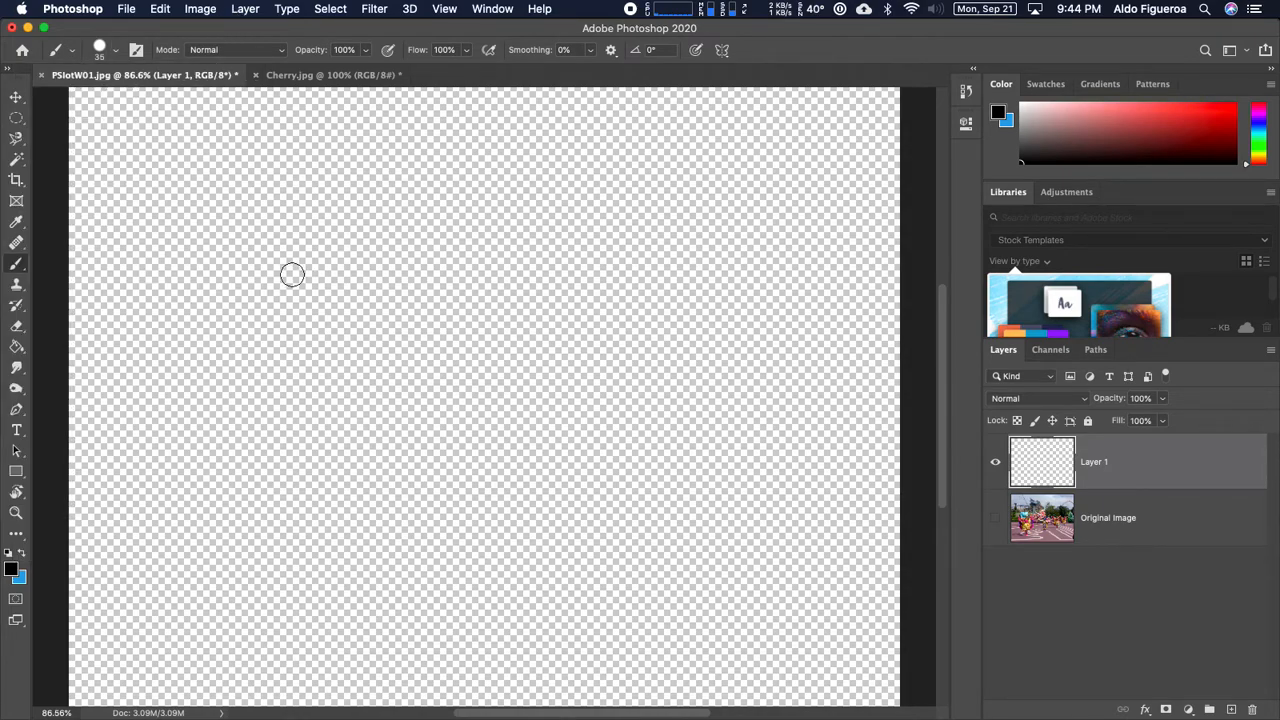
key("bracketright")
key("bracketright")
key("bracketright")
key("bracketright")
mouse_move(187, 269)
left_mouse_down()
mouse_move(435, 305)
mouse_move(586, 192)
mouse_move(482, 192)
mouse_move(365, 362)
mouse_move(220, 450)
mouse_move(241, 374)
mouse_move(390, 430)
mouse_move(627, 416)
mouse_move(670, 315)
mouse_move(342, 597)
mouse_move(211, 561)
mouse_move(287, 515)
mouse_move(411, 581)
mouse_move(630, 590)
mouse_move(747, 481)
mouse_move(649, 499)
mouse_move(679, 601)
mouse_move(854, 504)
mouse_move(721, 244)
mouse_move(831, 207)
mouse_move(752, 278)
mouse_move(646, 174)
mouse_move(597, 172)
left_mouse_up()
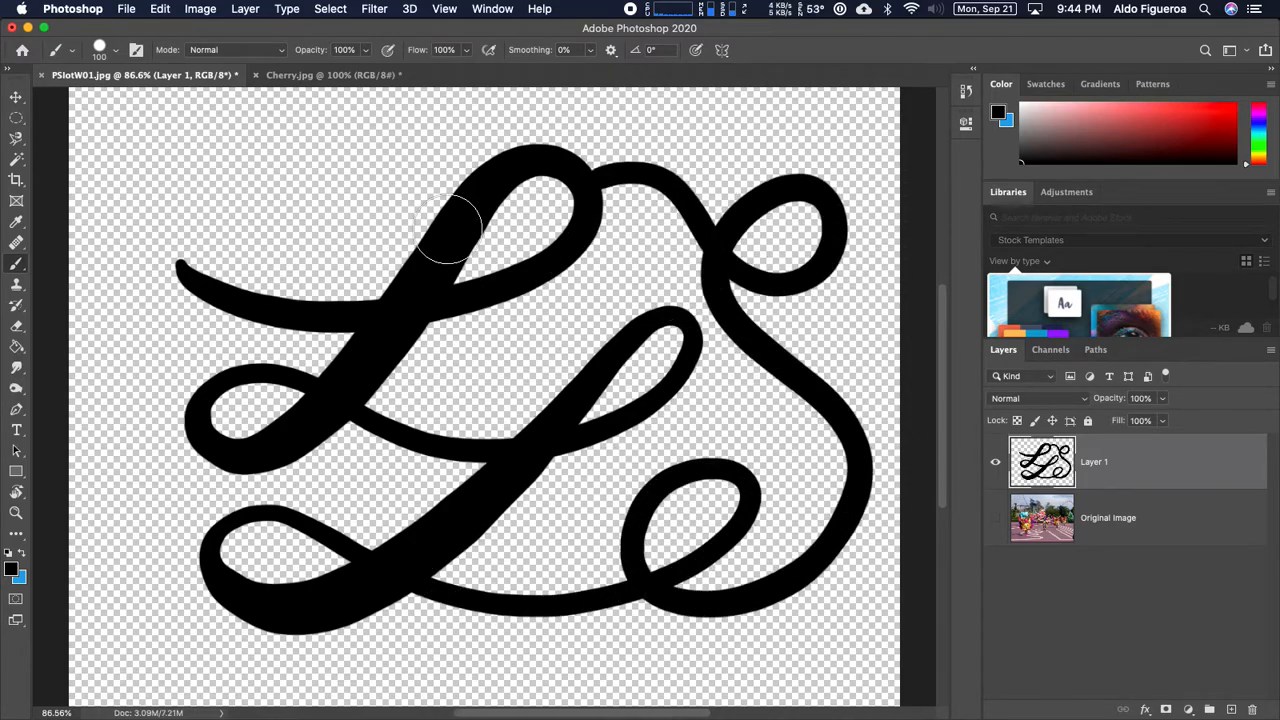
left_click_drag(200, 218, 343, 135)
left_click_drag(265, 240, 465, 102)
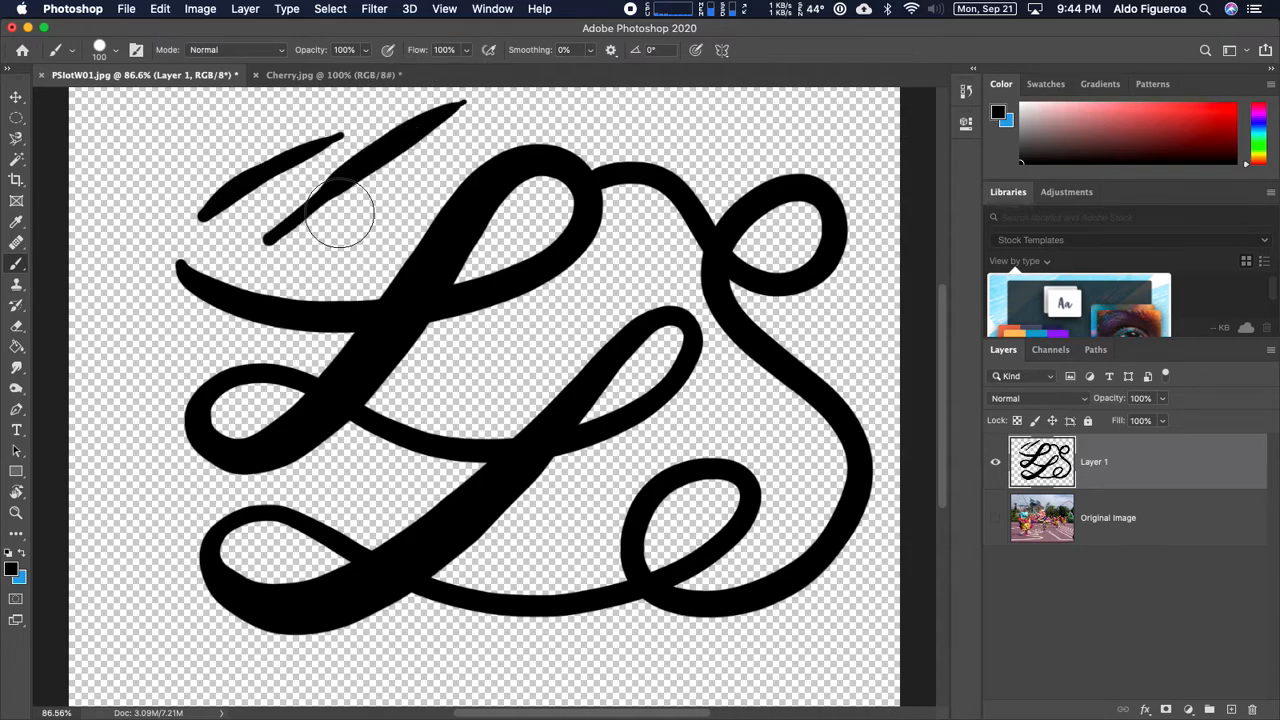
left_click_drag(445, 406, 660, 270)
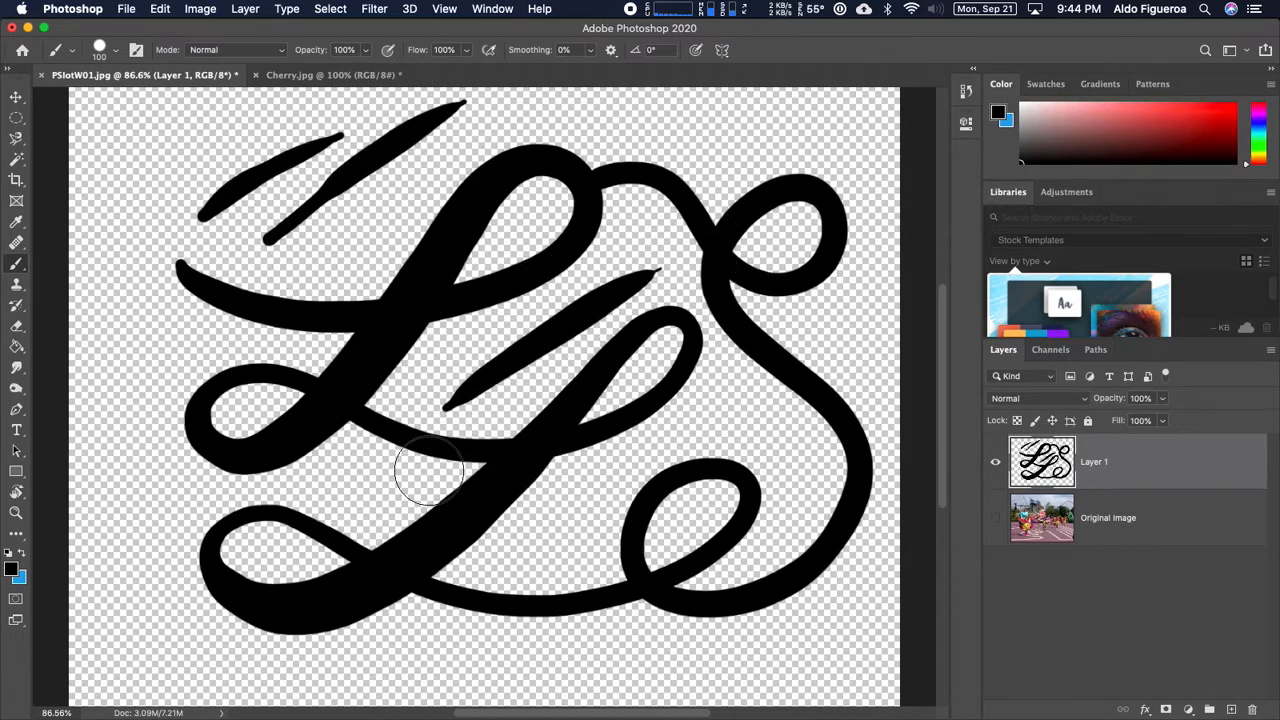
mouse_move(363, 477)
left_mouse_down()
mouse_move(694, 457)
mouse_move(735, 415)
left_mouse_up()
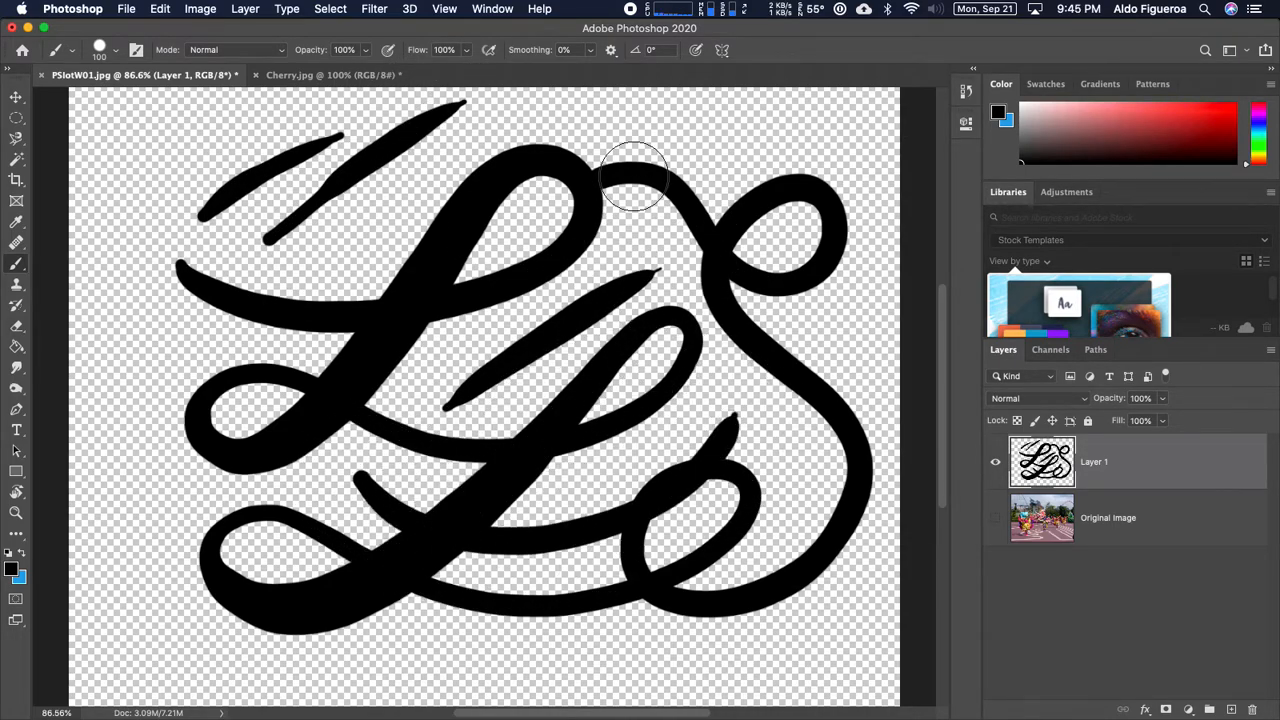
mouse_move(776, 133)
left_mouse_down()
mouse_move(634, 120)
mouse_move(323, 294)
mouse_move(437, 258)
mouse_move(709, 266)
left_mouse_up()
Step: Delete the scribbled Layer 1 and duplicate the Original Image layer, keeping only the copy visible
mouse_move(1165, 485)
left_mouse_down()
mouse_move(1165, 535)
mouse_move(1200, 635)
mouse_move(1250, 707)
left_mouse_up()
left_click(995, 462)
left_click_drag(1175, 480, 1229, 706)
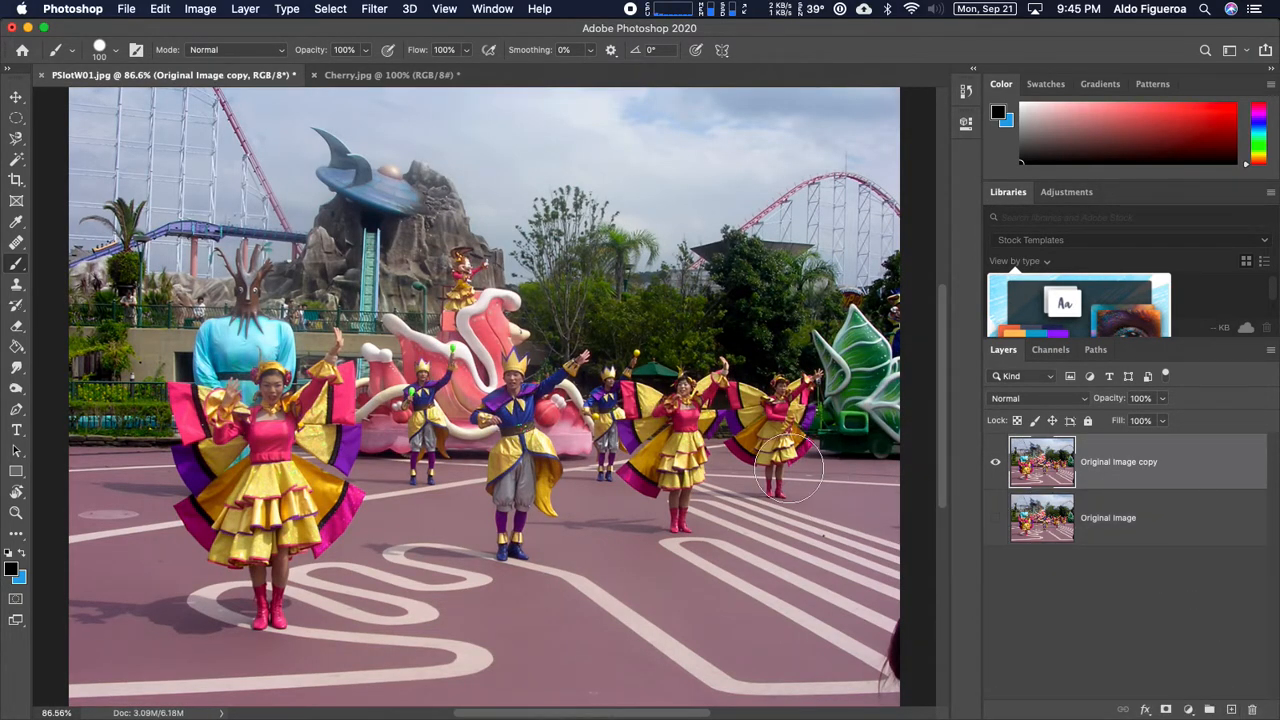
Step: Reduce the brush size to 25 px for working on the central crowned performer
key("super+equal")
key("super+equal")
key("super+equal")
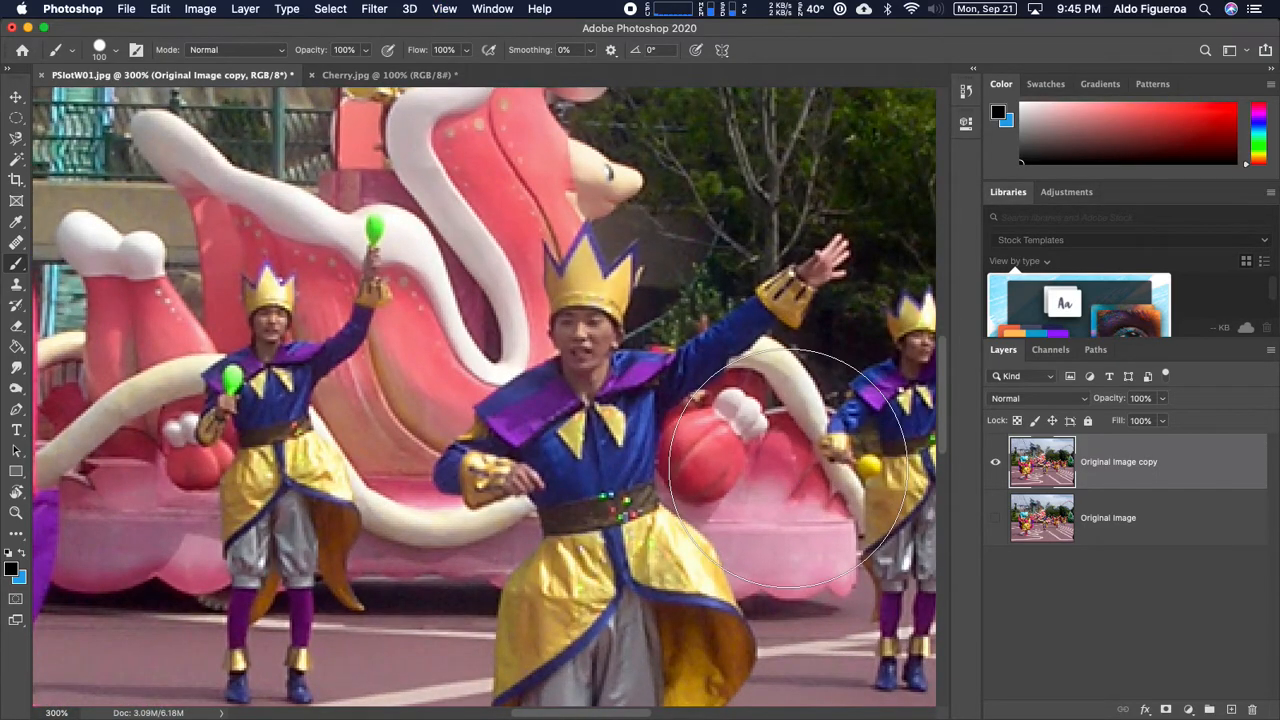
scroll(543, 286, "down", 3)
scroll(543, 286, "right", 5)
key("bracketleft")
key("bracketleft")
key("bracketleft")
key("bracketleft")
key("bracketleft")
key("bracketleft")
key("bracketleft")
key("bracketleft")
key("bracketleft")
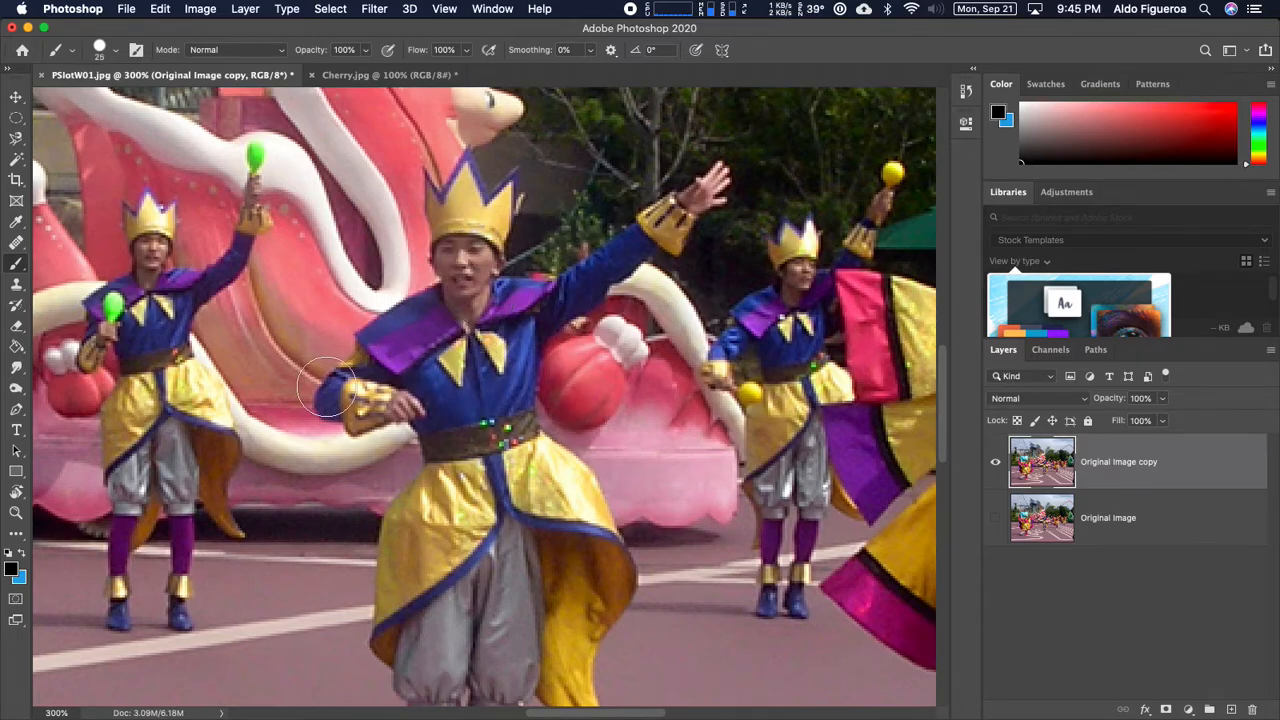
Step: Enter Quick Mask mode with its color indicating Selected Areas, in red at 50% opacity
double_click(16, 599)
left_click_drag(287, 551, 297, 212)
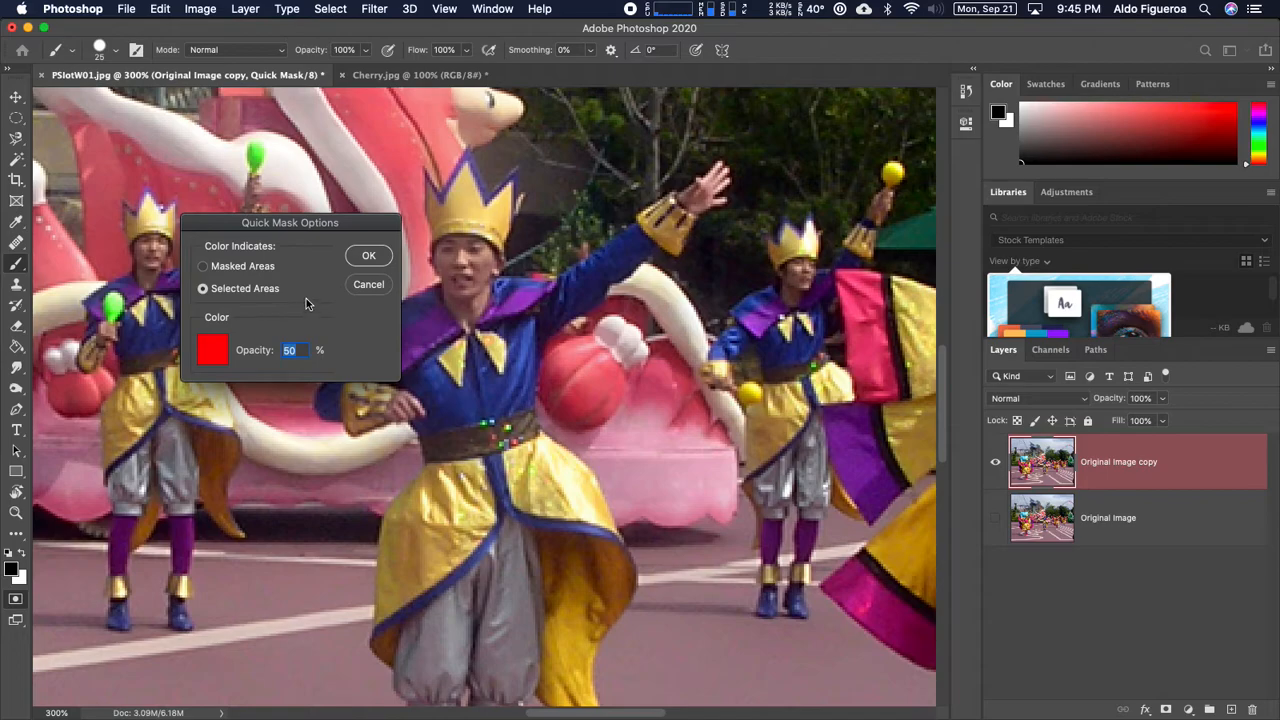
left_click(369, 257)
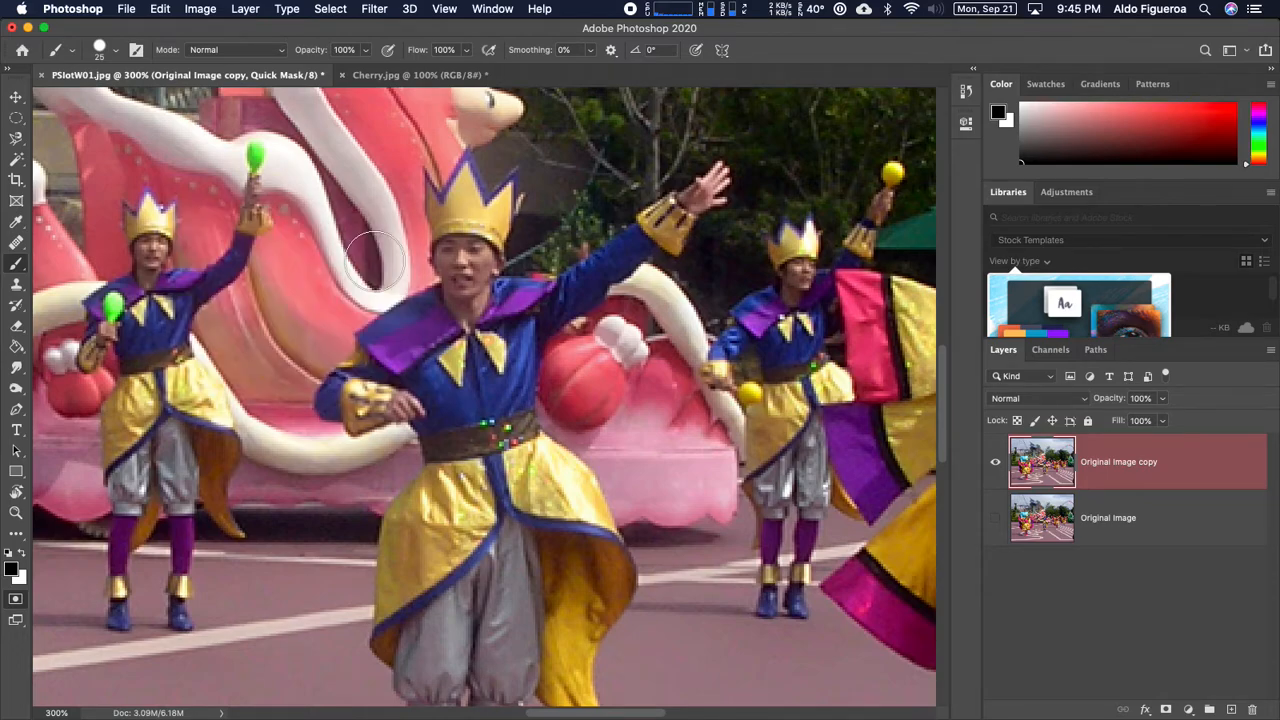
Step: Toggle Quick Mask mode off and on, cancel the reopened Quick Mask options, and return to Quick Mask mode
left_click(17, 603)
left_click(15, 602)
left_click(15, 605)
key("q")
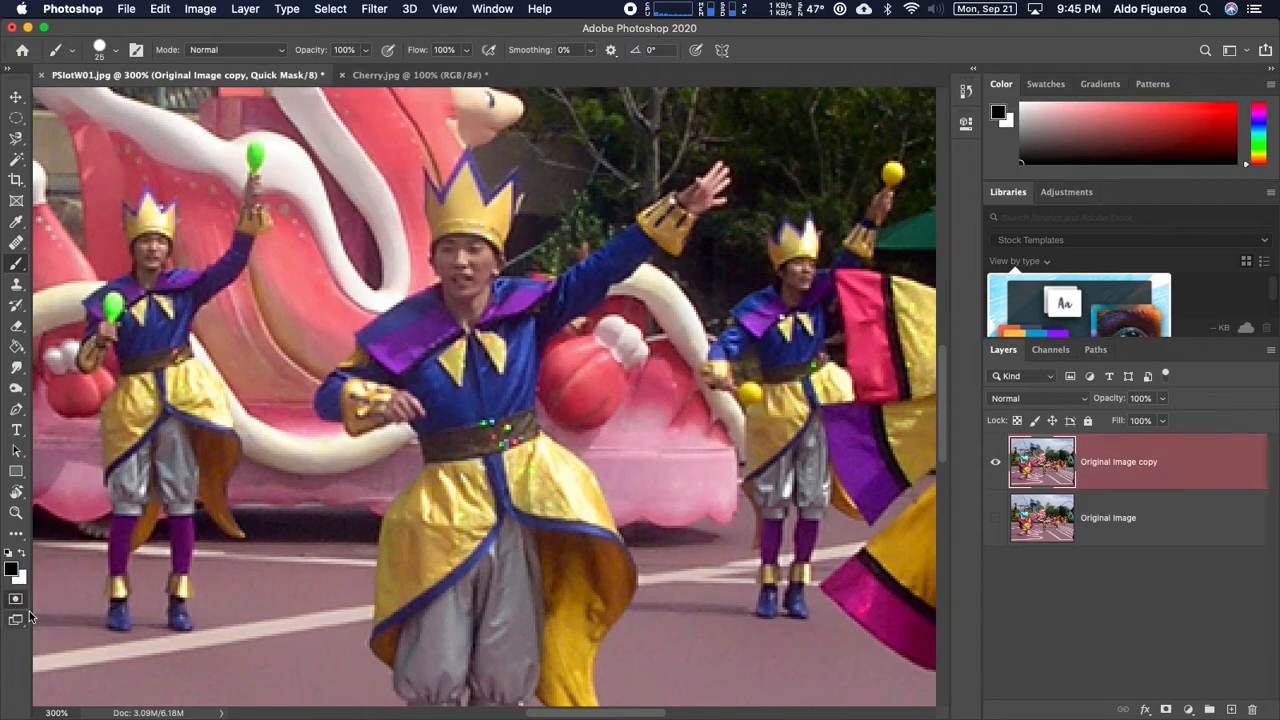
left_click(17, 604)
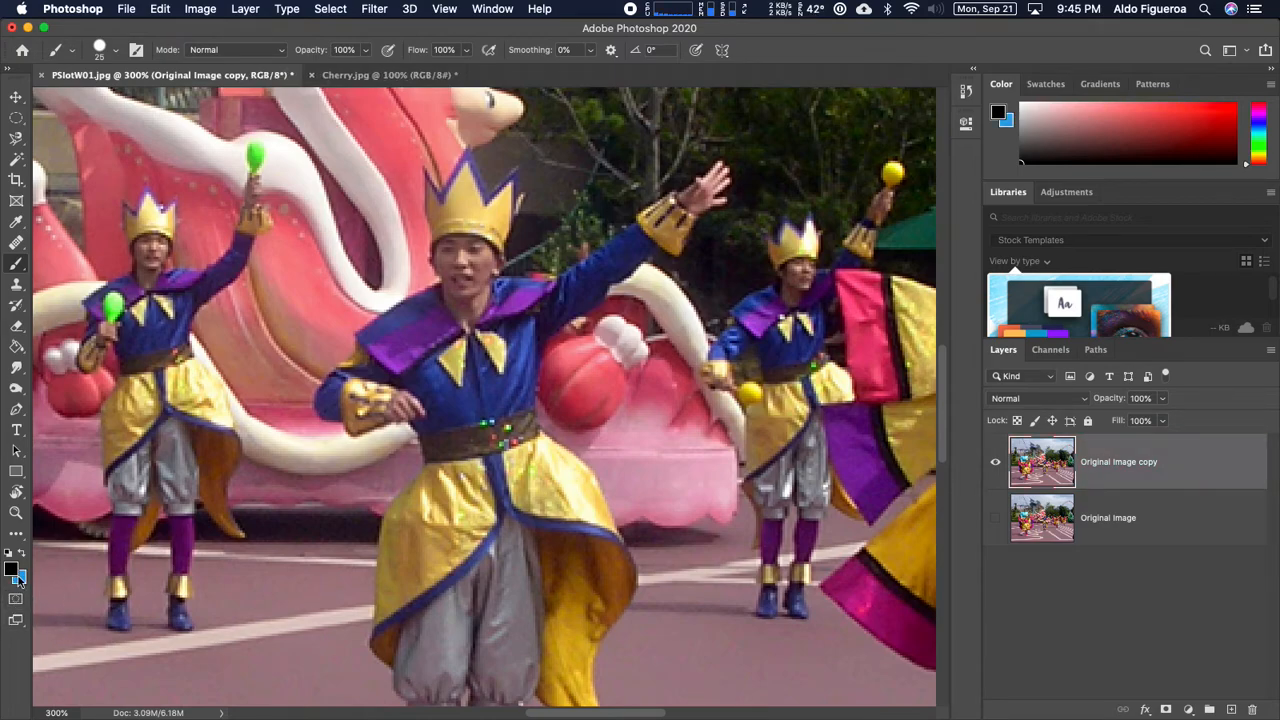
left_click(16, 600)
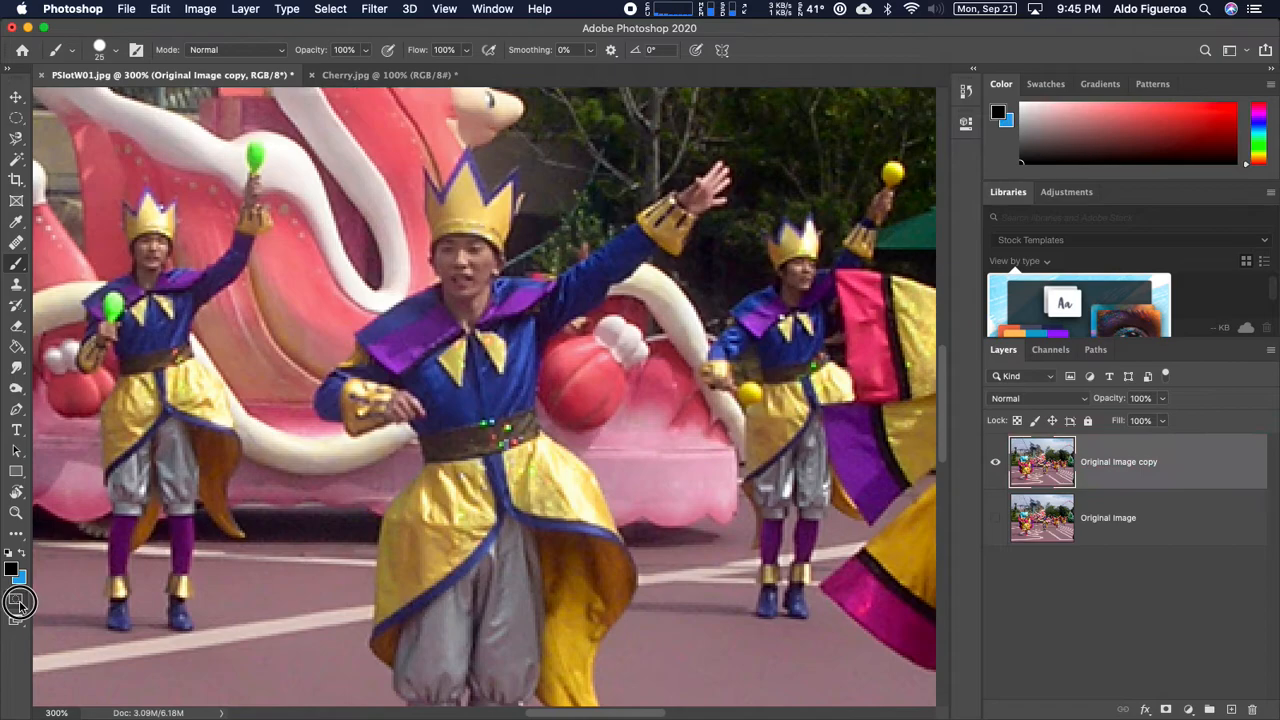
double_click(20, 602)
left_click(380, 285)
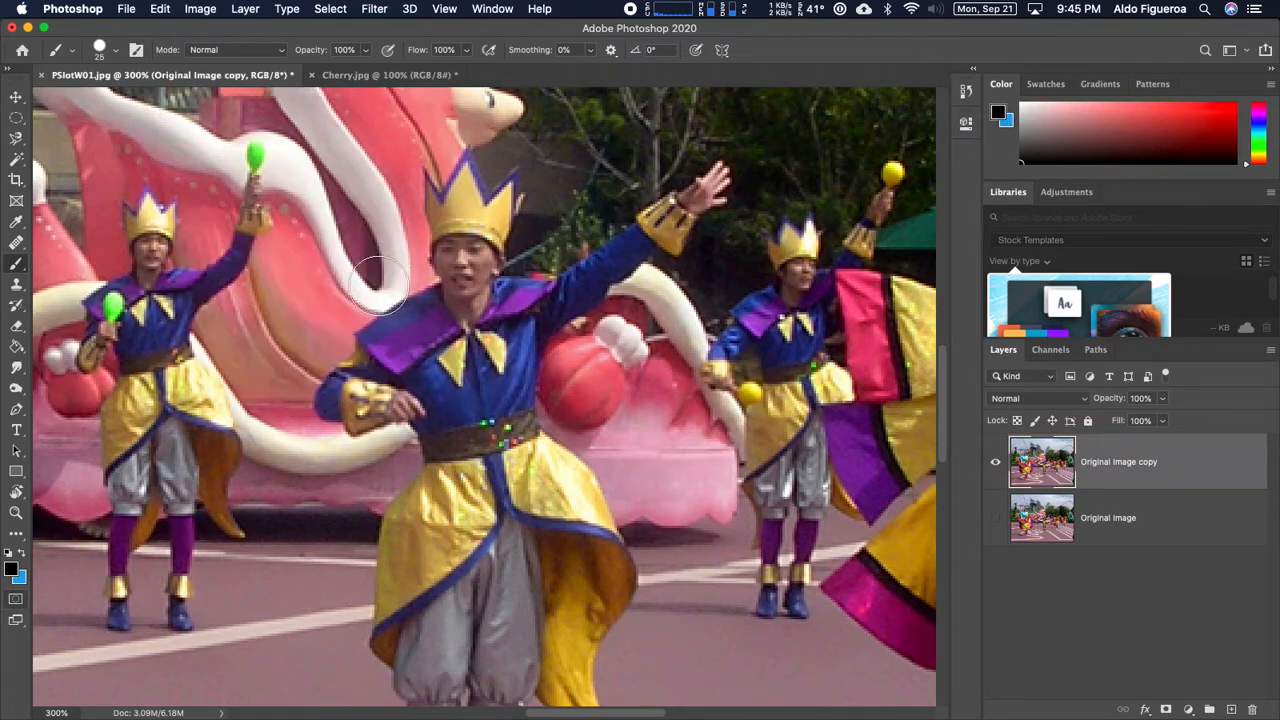
left_click(18, 602)
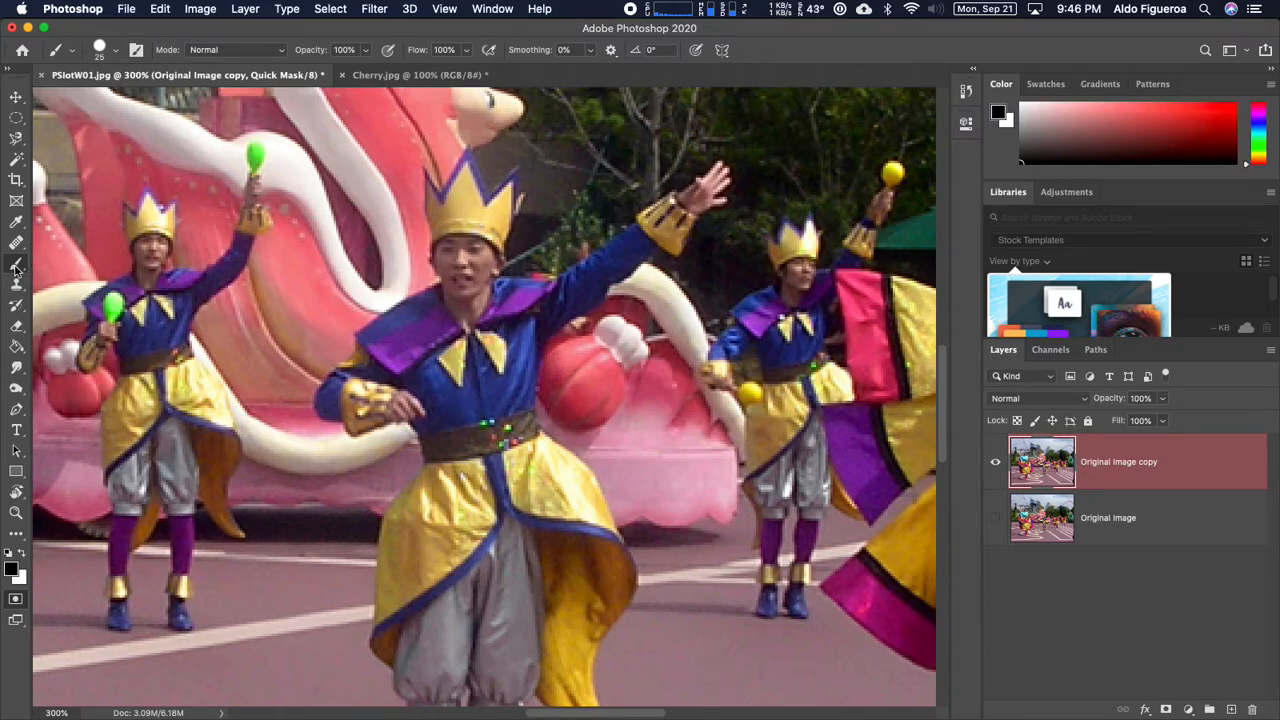
Step: Swap the foreground color to white and back to black, and paint the mask over the central performer's purple collar
left_click(24, 556)
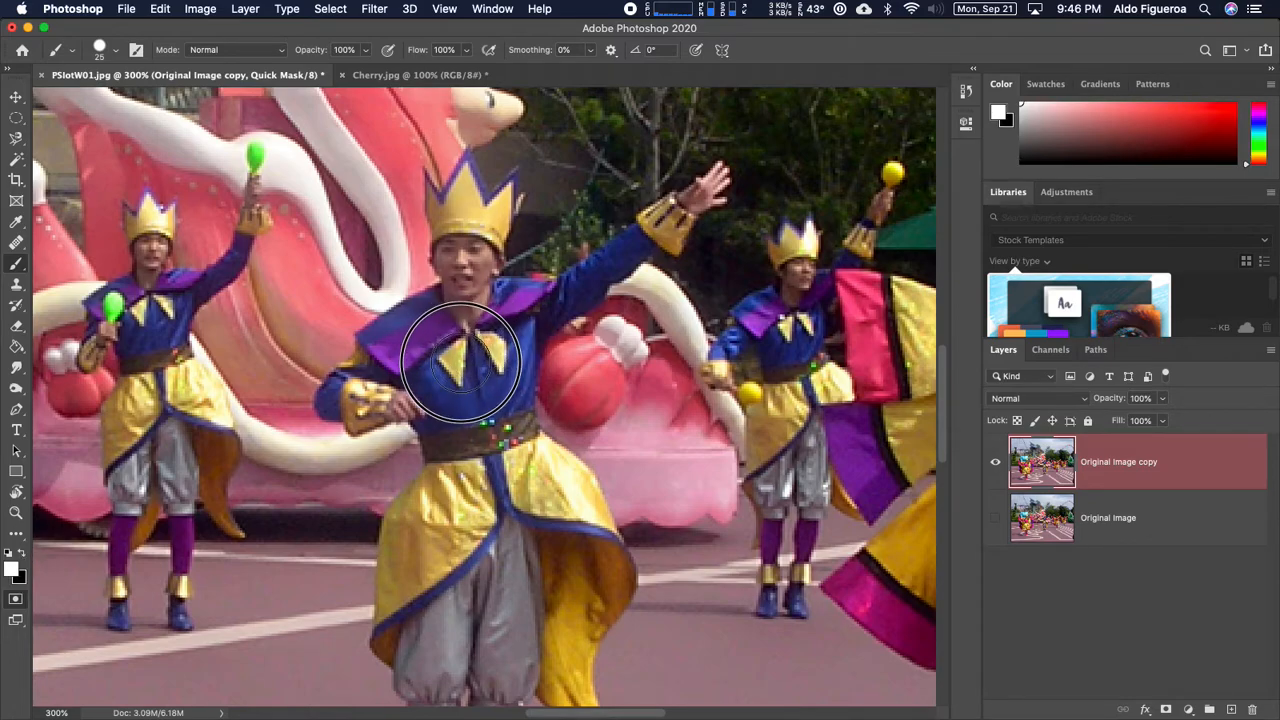
left_click(23, 556)
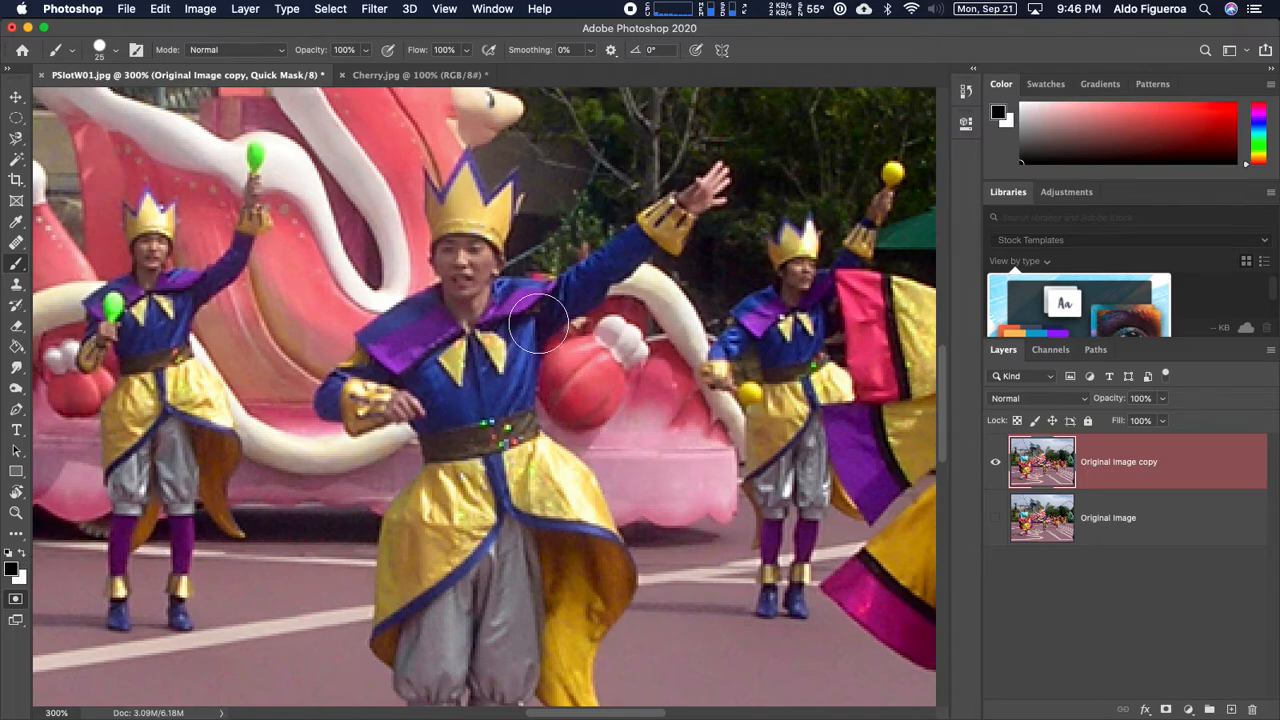
mouse_move(457, 357)
left_mouse_down()
mouse_move(478, 334)
mouse_move(434, 359)
mouse_move(444, 323)
mouse_move(415, 361)
mouse_move(385, 346)
mouse_move(436, 315)
left_mouse_up()
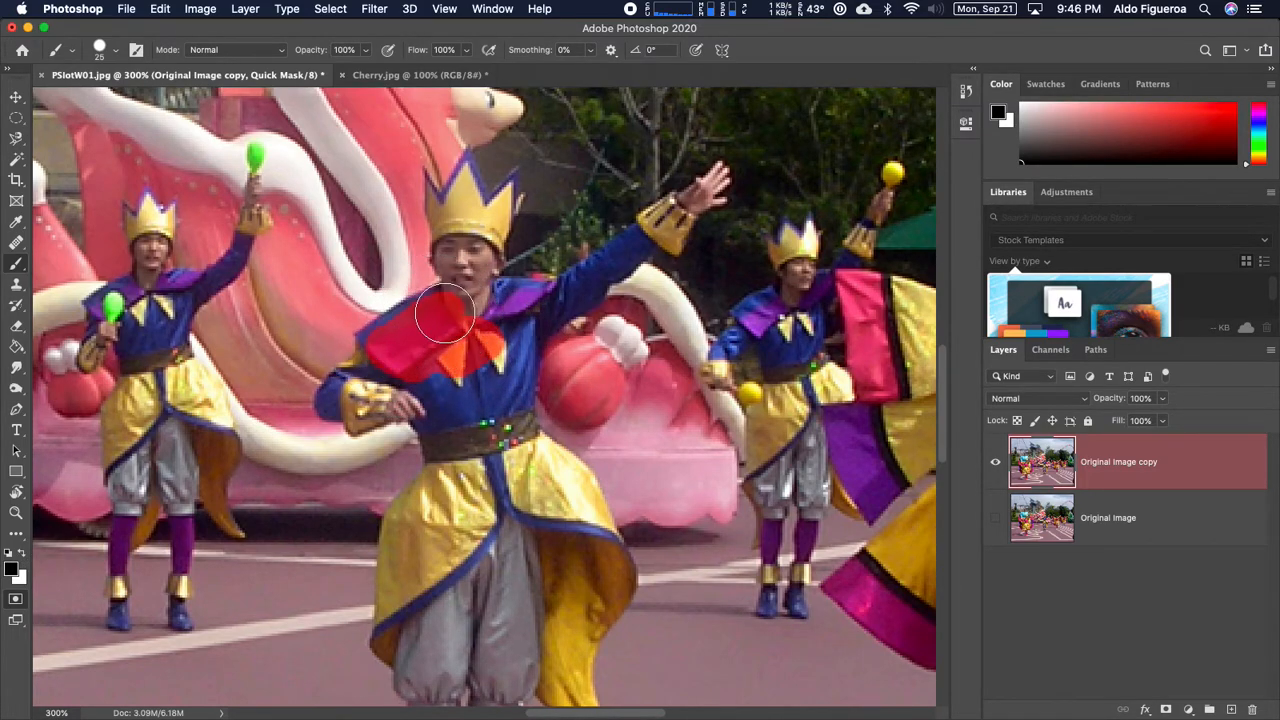
Step: Reduce the brush to 10 px and extend the mask over the performer's collar, face, crown and far shoulder
key("bracketleft")
key("bracketleft")
key("super+equal")
key("super+equal")
key("super+equal")
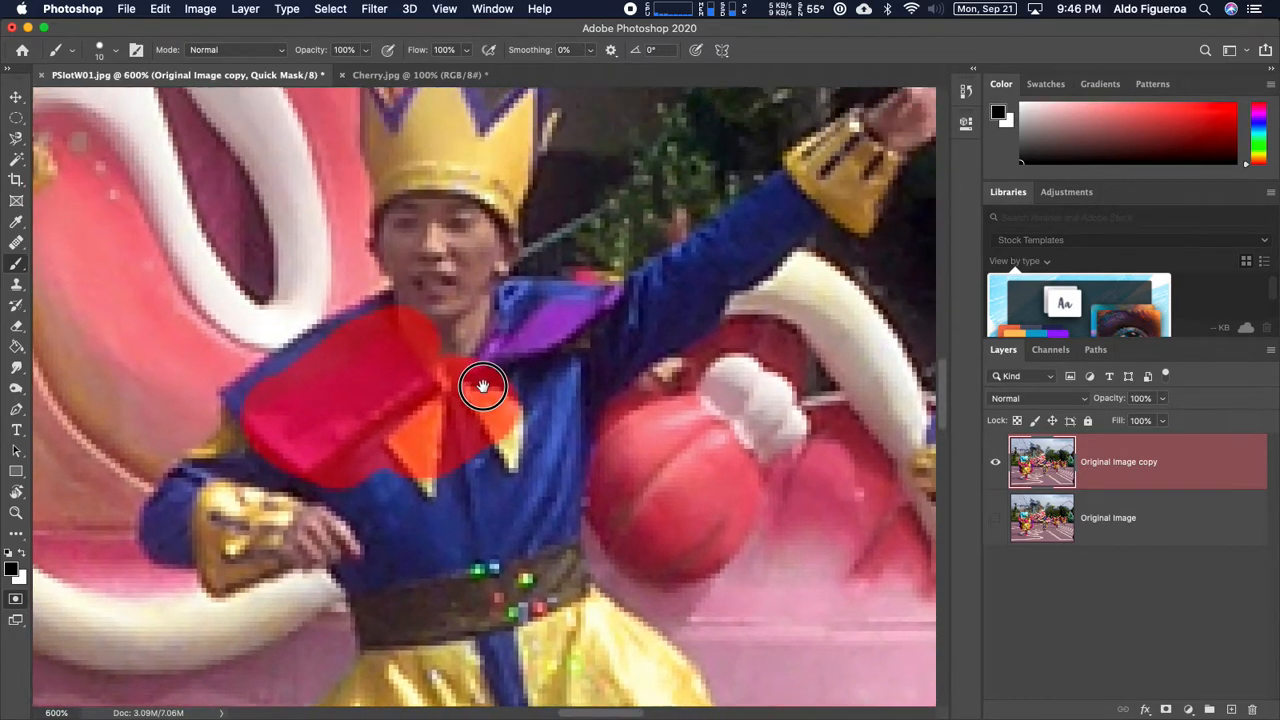
left_click_drag(482, 386, 486, 418)
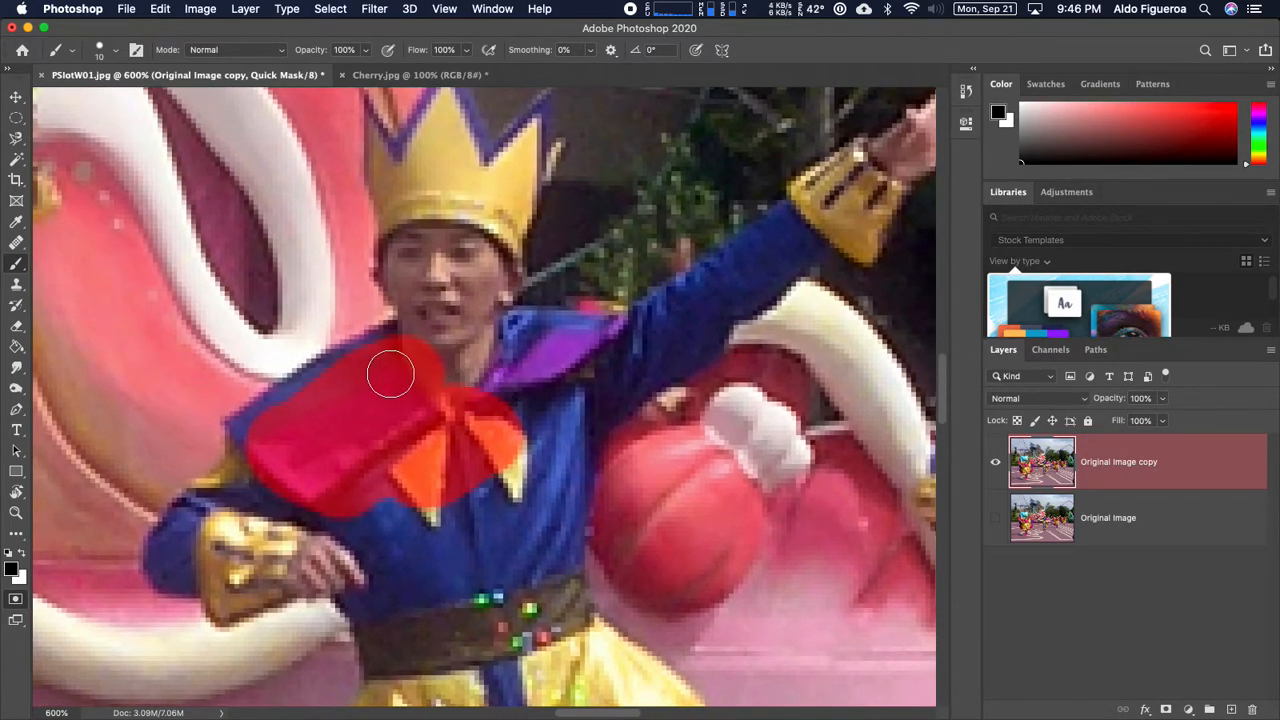
key("bracketright")
mouse_move(249, 436)
left_mouse_down()
mouse_move(374, 356)
mouse_move(246, 428)
mouse_move(324, 372)
mouse_move(450, 316)
mouse_move(453, 334)
mouse_move(495, 280)
mouse_move(418, 298)
mouse_move(402, 277)
mouse_move(406, 290)
mouse_move(402, 219)
mouse_move(399, 258)
mouse_move(416, 207)
mouse_move(462, 215)
mouse_move(483, 262)
mouse_move(500, 252)
mouse_move(496, 284)
mouse_move(502, 232)
left_mouse_up()
scroll(543, 187, "up", 3)
mouse_move(443, 266)
left_mouse_down()
mouse_move(434, 230)
mouse_move(413, 260)
mouse_move(426, 221)
mouse_move(406, 268)
mouse_move(389, 262)
mouse_move(386, 319)
mouse_move(361, 207)
mouse_move(384, 253)
mouse_move(360, 200)
mouse_move(390, 258)
mouse_move(447, 162)
mouse_move(481, 258)
mouse_move(451, 218)
mouse_move(463, 272)
mouse_move(441, 176)
mouse_move(468, 317)
mouse_move(453, 286)
mouse_move(524, 254)
mouse_move(472, 280)
mouse_move(542, 194)
mouse_move(528, 298)
mouse_move(525, 278)
mouse_move(502, 305)
mouse_move(525, 242)
mouse_move(495, 289)
mouse_move(512, 253)
mouse_move(492, 340)
mouse_move(550, 251)
mouse_move(505, 322)
left_mouse_up()
mouse_move(524, 402)
left_mouse_down()
mouse_move(485, 413)
mouse_move(498, 429)
mouse_move(593, 426)
mouse_move(485, 508)
mouse_move(518, 470)
mouse_move(444, 485)
mouse_move(481, 436)
mouse_move(434, 458)
mouse_move(461, 426)
mouse_move(441, 415)
mouse_move(435, 451)
mouse_move(389, 319)
mouse_move(400, 371)
left_mouse_up()
mouse_move(551, 480)
left_mouse_down()
mouse_move(686, 371)
mouse_move(671, 380)
left_mouse_up()
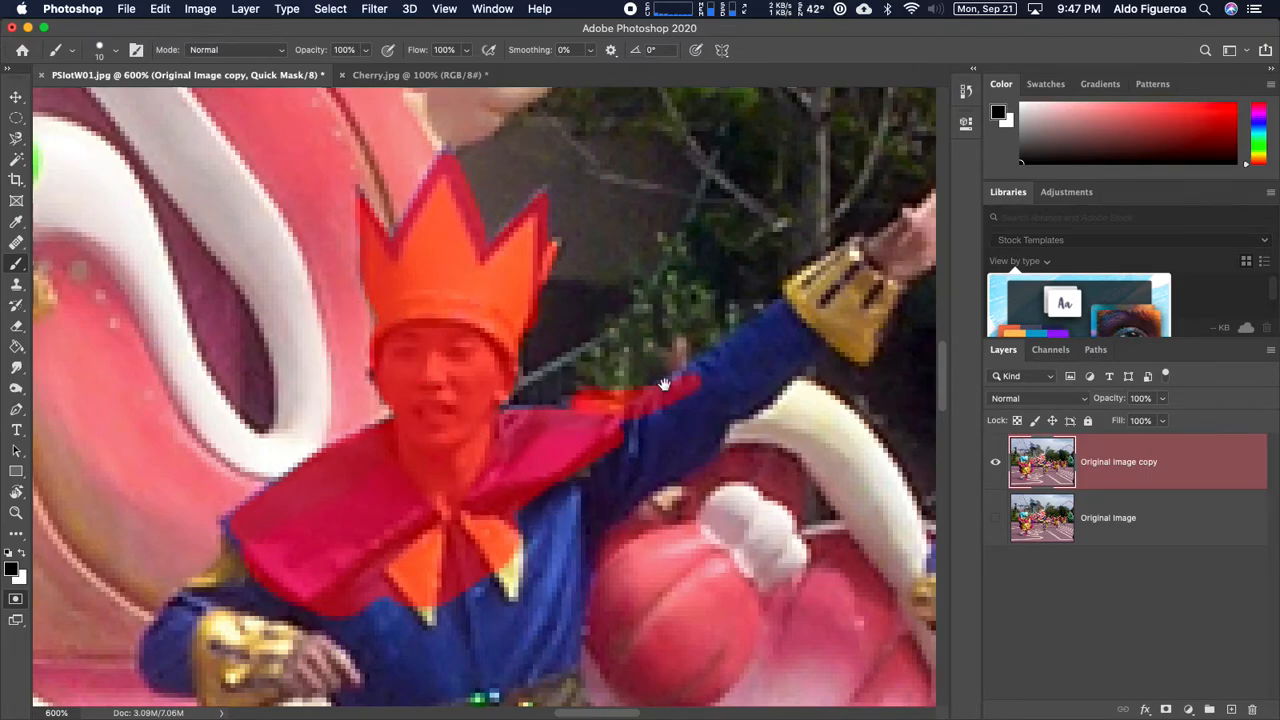
Step: Paint the mask over the performer's raised arm, gold cuff and hand, including the fingertips
scroll(660, 368, "right", 5)
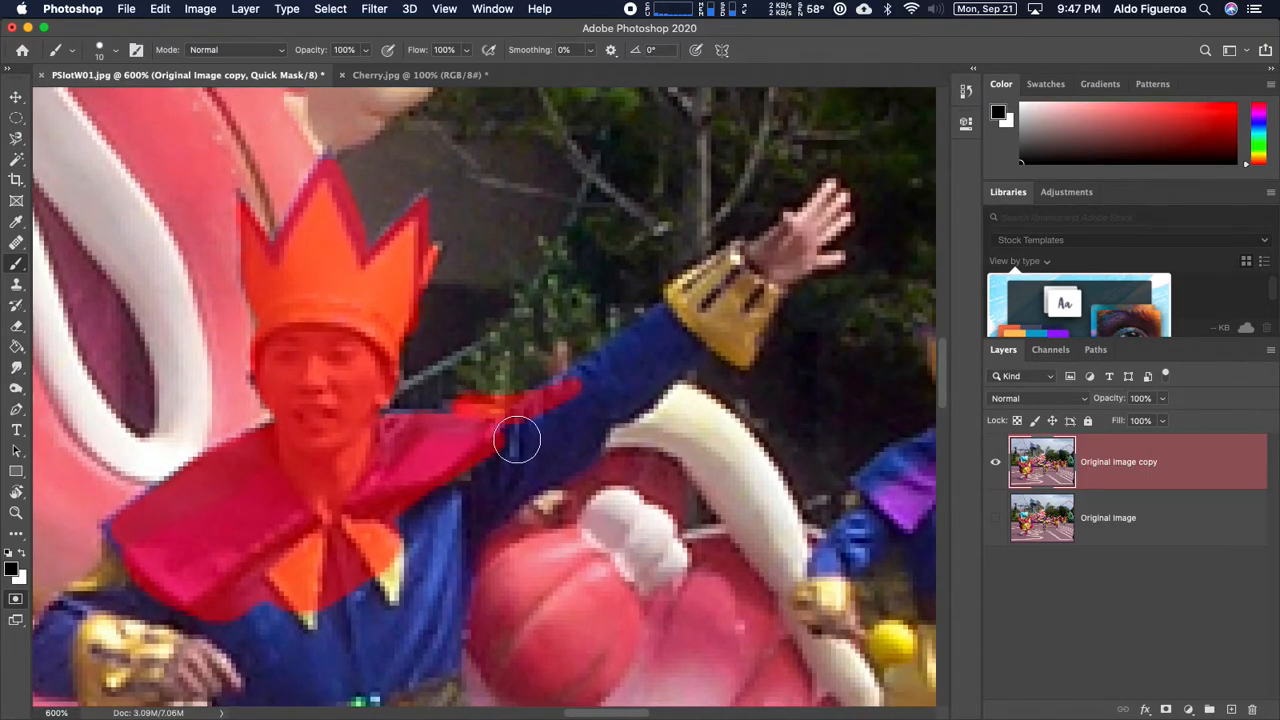
mouse_move(472, 470)
left_mouse_down()
mouse_move(561, 390)
mouse_move(490, 450)
mouse_move(482, 482)
mouse_move(505, 476)
mouse_move(482, 508)
mouse_move(563, 463)
mouse_move(621, 391)
mouse_move(572, 394)
mouse_move(652, 330)
mouse_move(569, 389)
mouse_move(660, 333)
mouse_move(618, 405)
mouse_move(638, 395)
mouse_move(729, 297)
mouse_move(698, 324)
mouse_move(678, 293)
mouse_move(732, 258)
mouse_move(701, 307)
mouse_move(742, 357)
mouse_move(778, 290)
mouse_move(744, 322)
mouse_move(745, 305)
mouse_move(727, 302)
mouse_move(794, 224)
mouse_move(767, 270)
mouse_move(835, 261)
mouse_move(834, 225)
left_mouse_up()
key("bracketright")
key("bracketright")
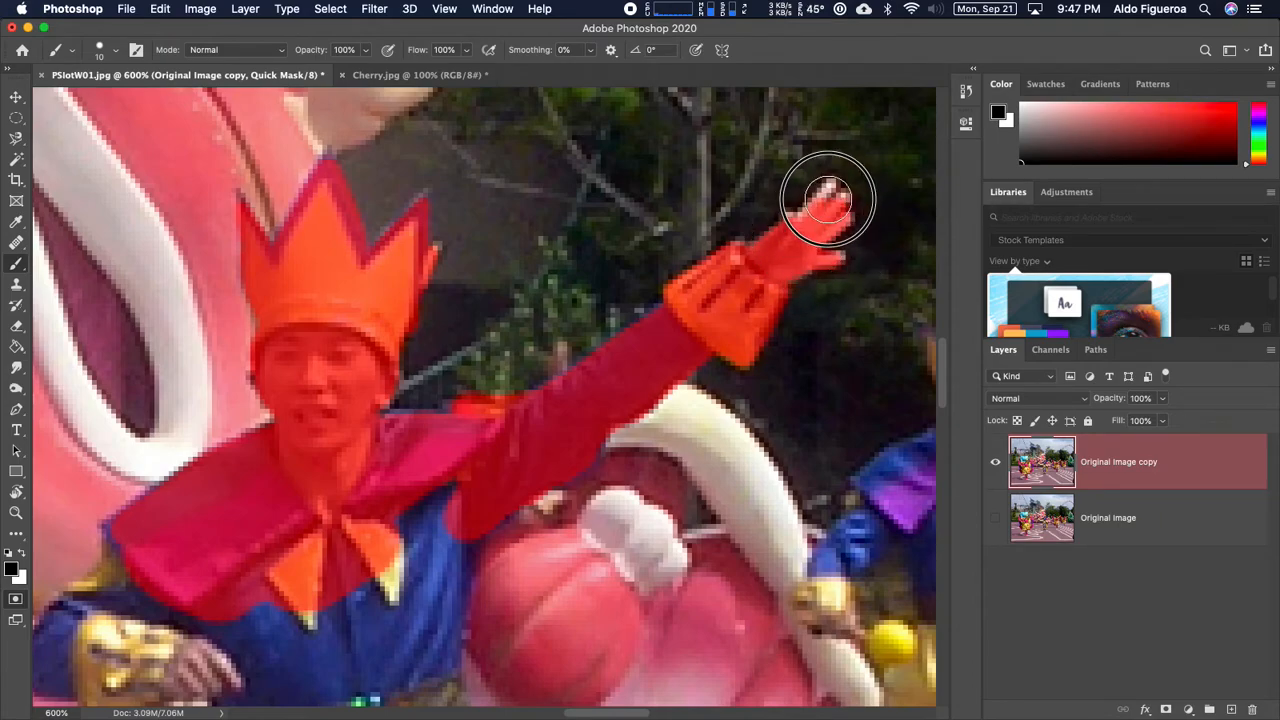
mouse_move(823, 189)
left_mouse_down()
mouse_move(793, 230)
mouse_move(789, 218)
mouse_move(803, 249)
mouse_move(834, 257)
left_mouse_up()
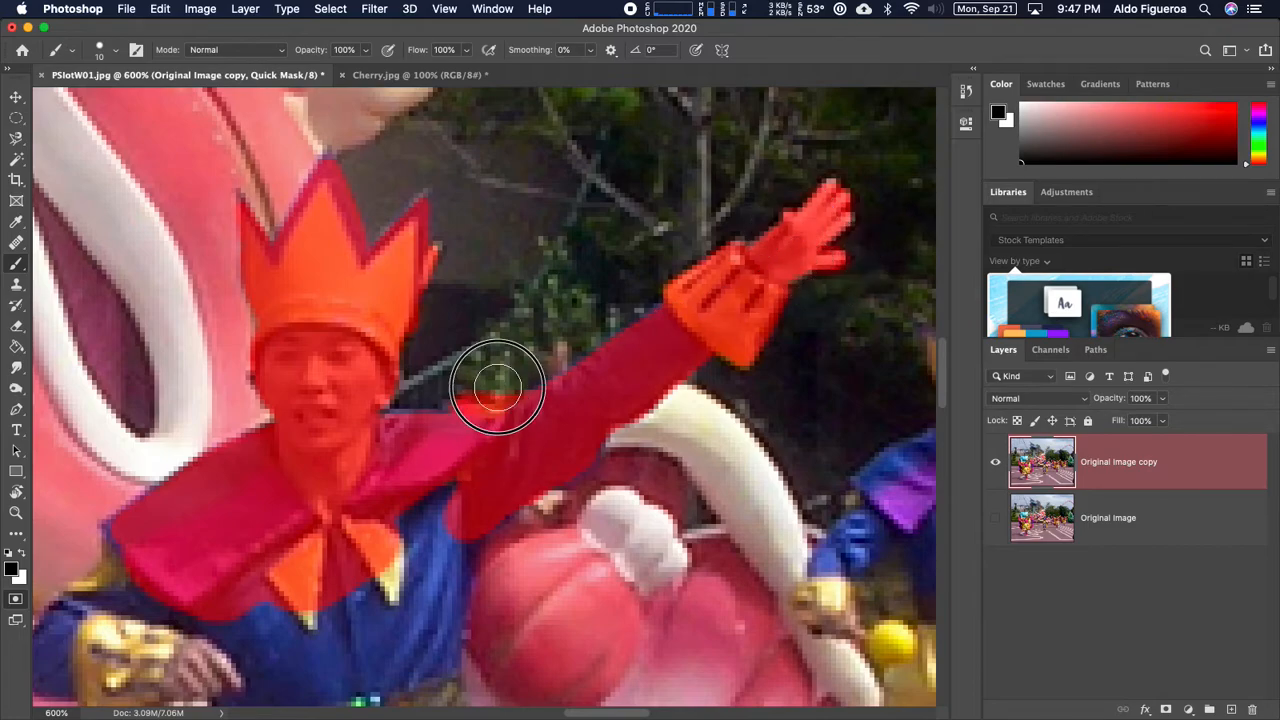
Step: Brush a mask stroke over the foliage above the shoulder, and erase it and the nearby overspill with white
left_click_drag(488, 400, 520, 280)
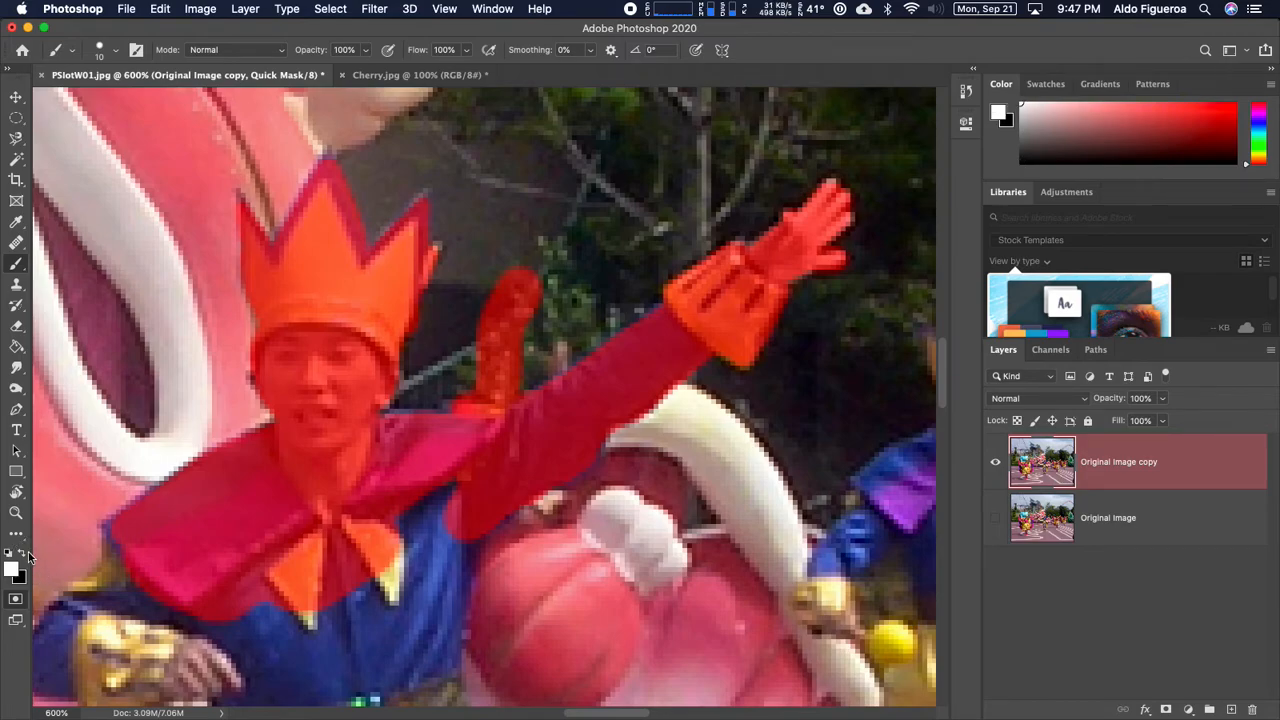
mouse_move(557, 275)
left_mouse_down()
mouse_move(478, 359)
mouse_move(492, 359)
mouse_move(455, 388)
mouse_move(518, 365)
mouse_move(493, 387)
mouse_move(457, 390)
mouse_move(520, 365)
mouse_move(457, 391)
mouse_move(572, 323)
left_mouse_up()
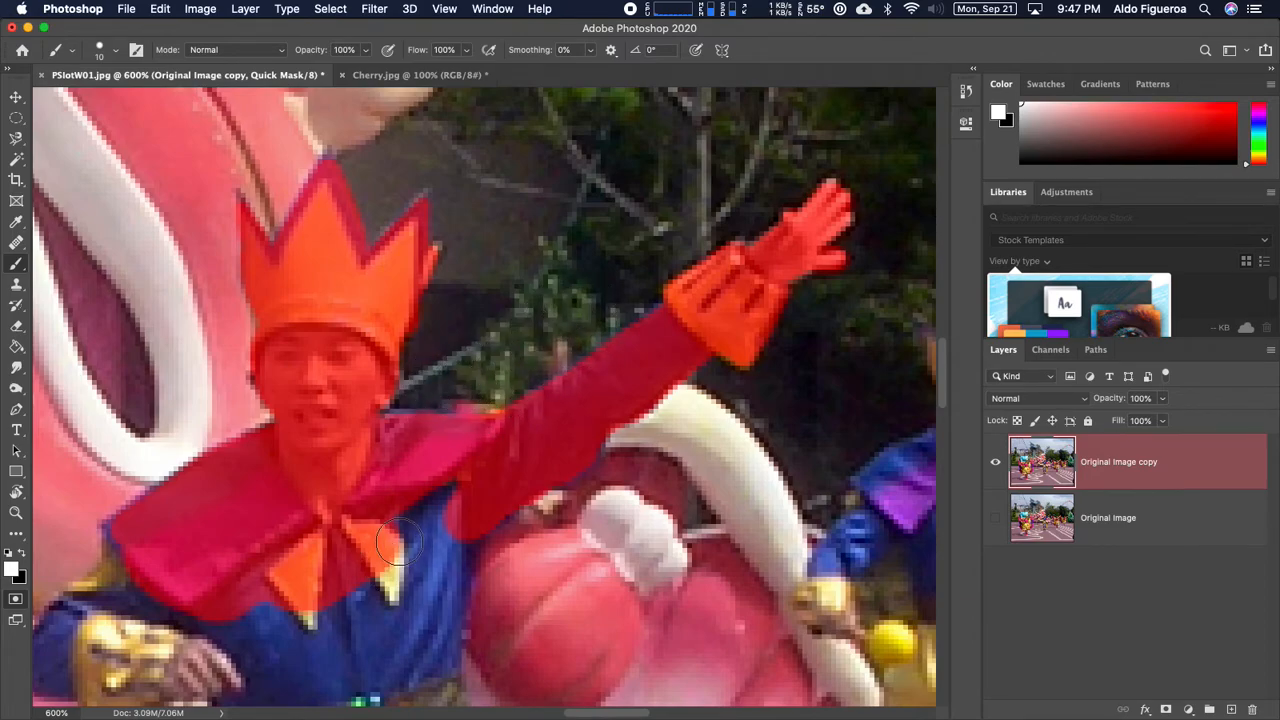
Step: Switch back to black and fill the mask gaps on the performer's chest and along the collar's outer edge
key("x")
mouse_move(443, 514)
left_mouse_down()
mouse_move(375, 534)
mouse_move(419, 541)
mouse_move(384, 546)
left_mouse_up()
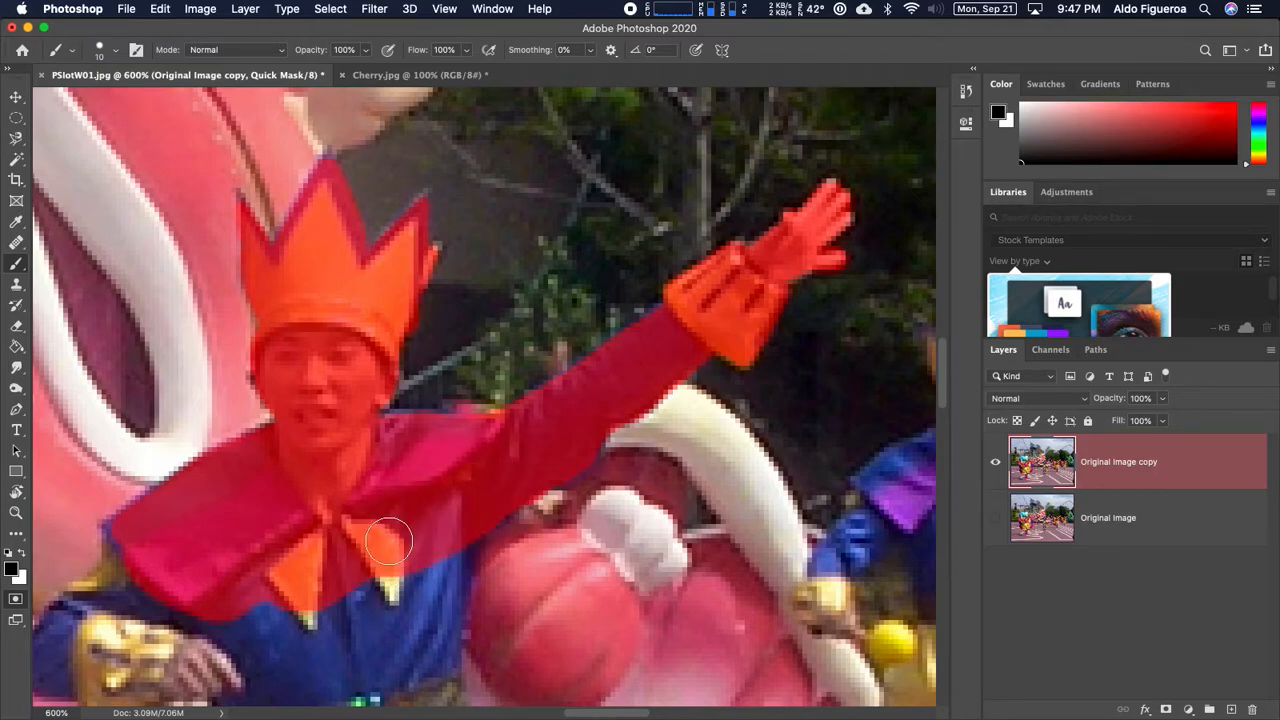
key("bracketright")
mouse_move(114, 543)
left_mouse_down()
mouse_move(109, 529)
mouse_move(131, 514)
mouse_move(251, 451)
left_mouse_up()
key("bracketleft")
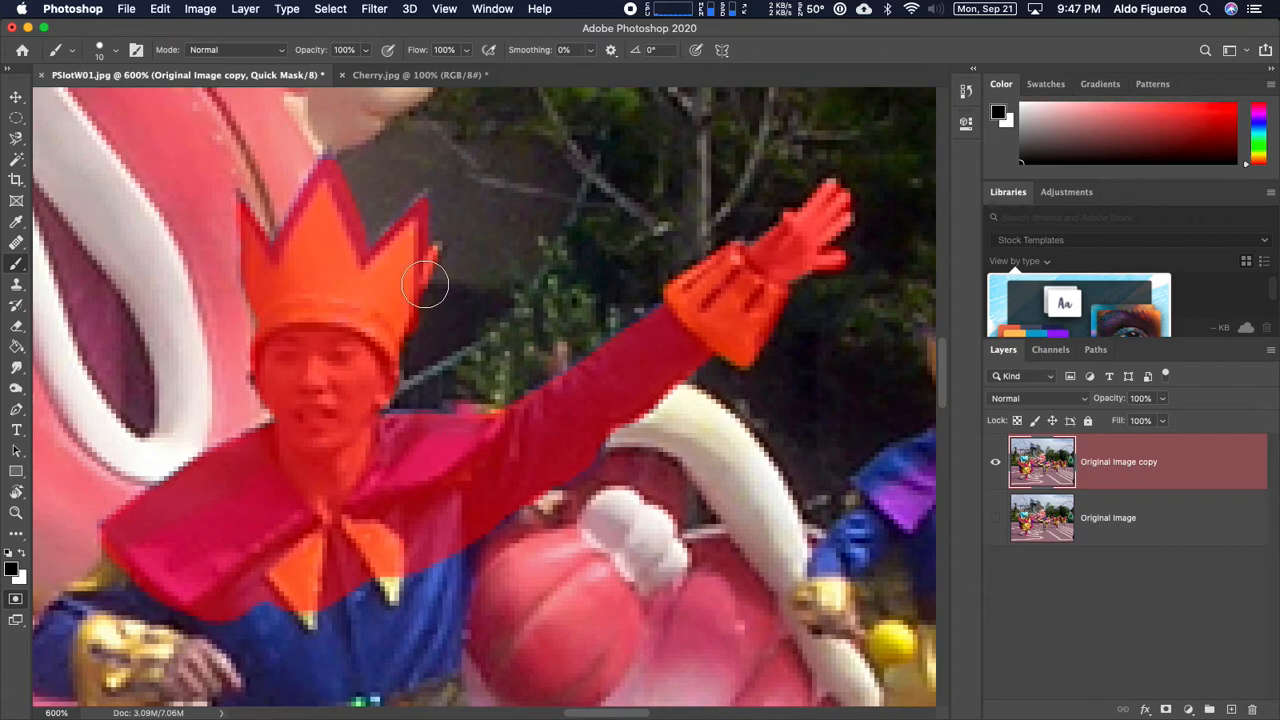
Step: Turn the painted mask into a selection and bring it back into Quick Mask mode with the Magic Wand tool active
left_click(19, 600)
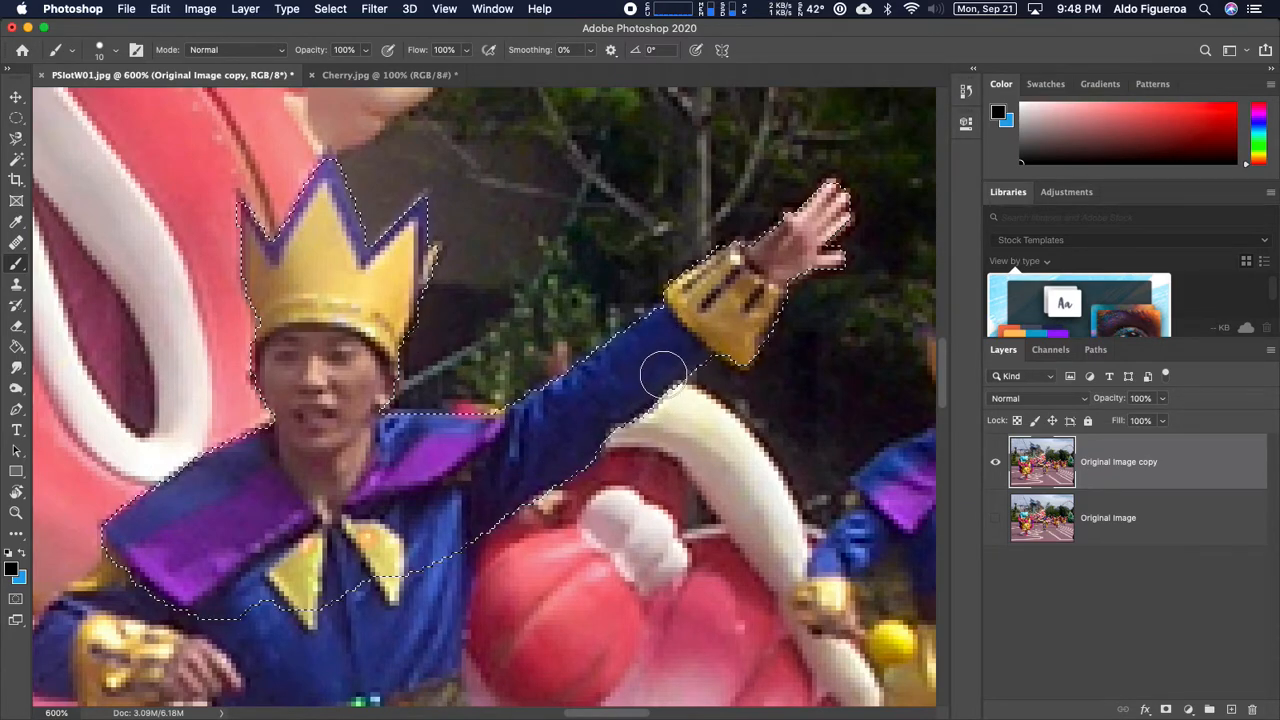
scroll(625, 400, "down", 3)
scroll(625, 400, "left", 2)
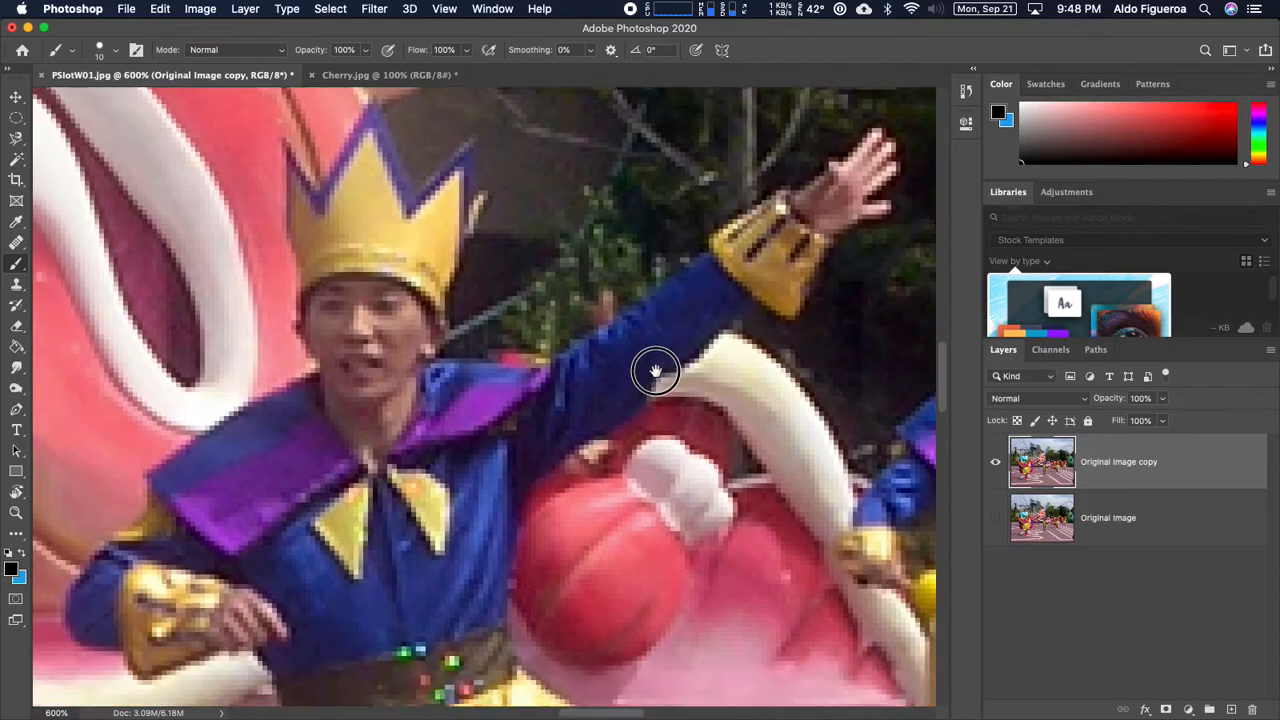
left_click(16, 158)
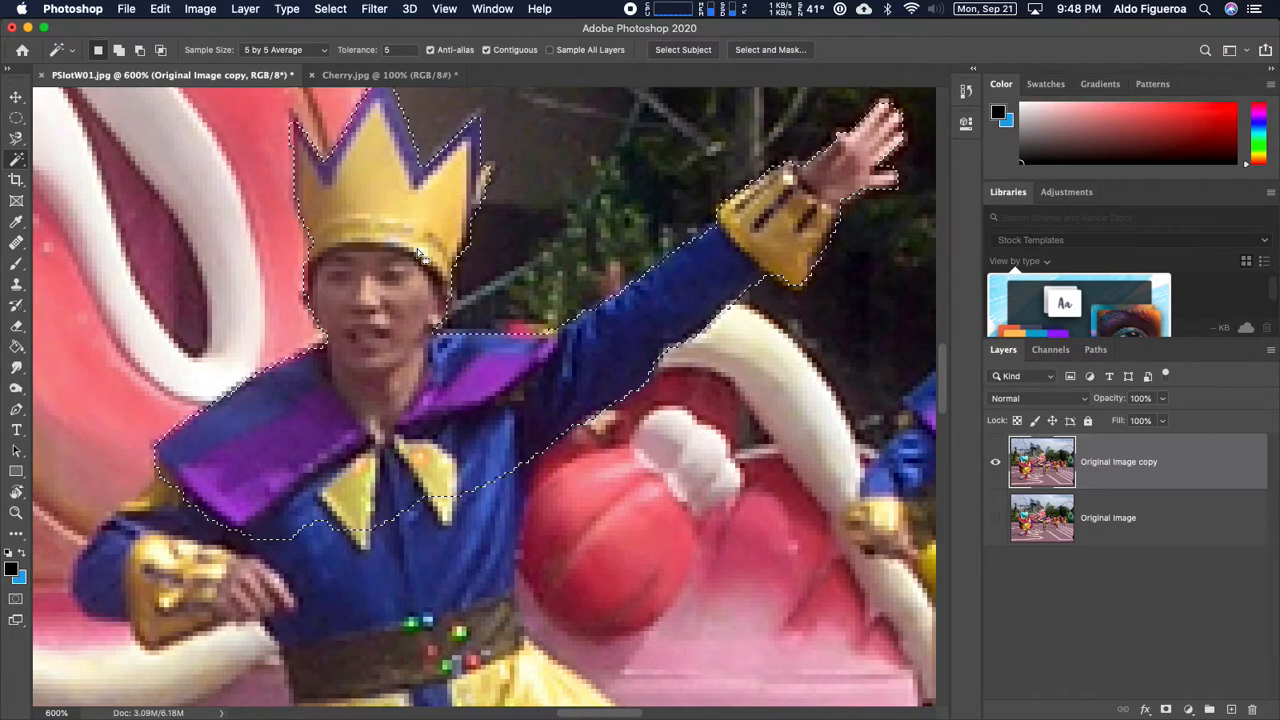
key("q")
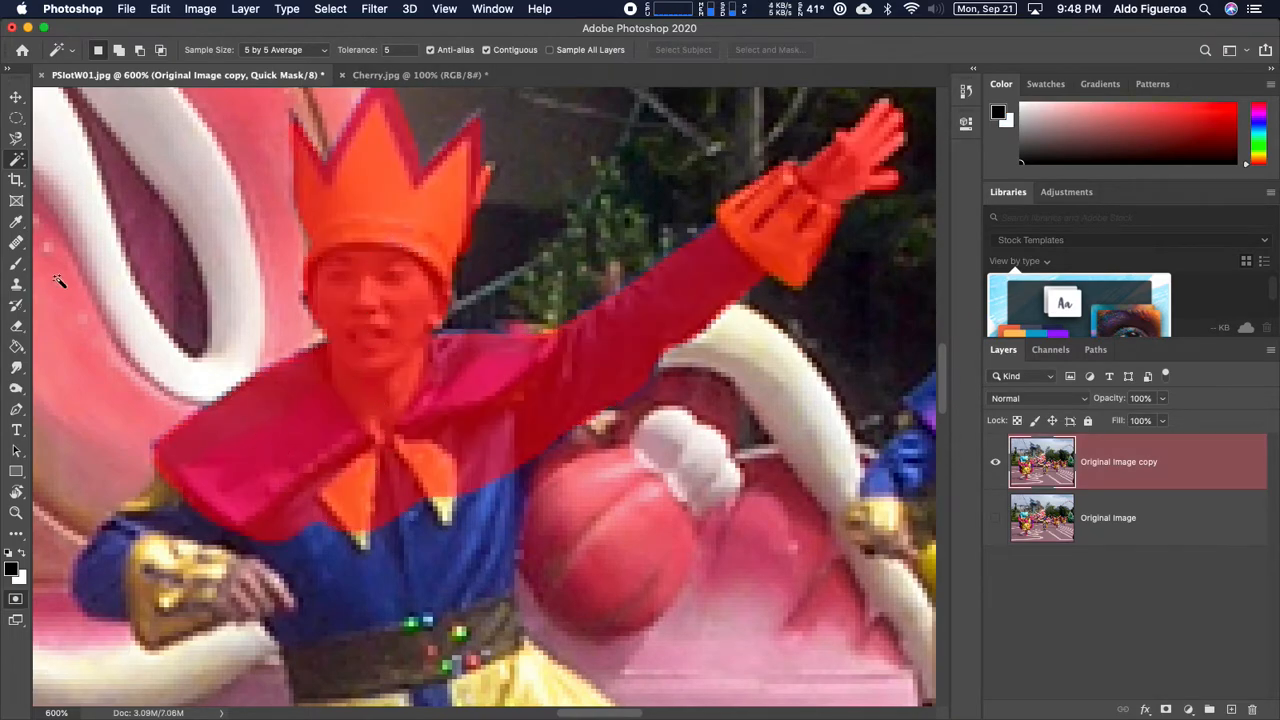
Step: Paint the mask over the performer's bent arm, gold cuff and hand, and along the belt's lower edge using the Brush tool
left_click(17, 264)
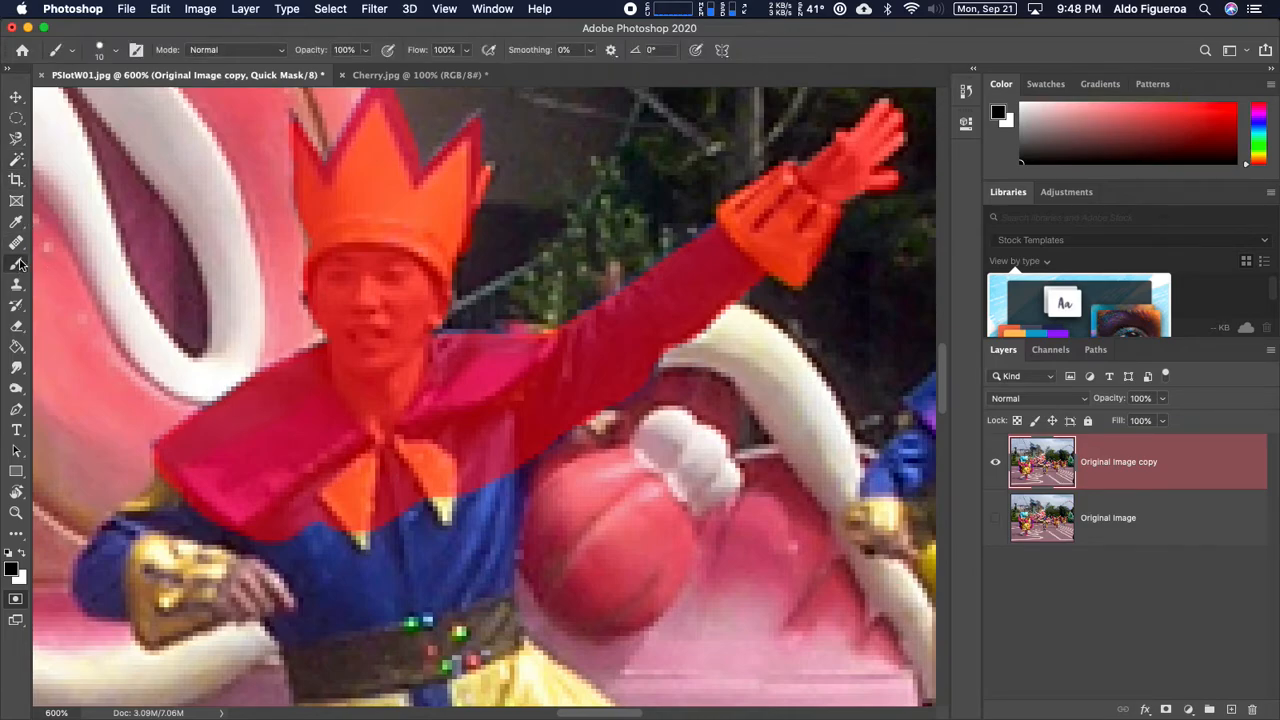
left_click_drag(362, 477, 366, 288)
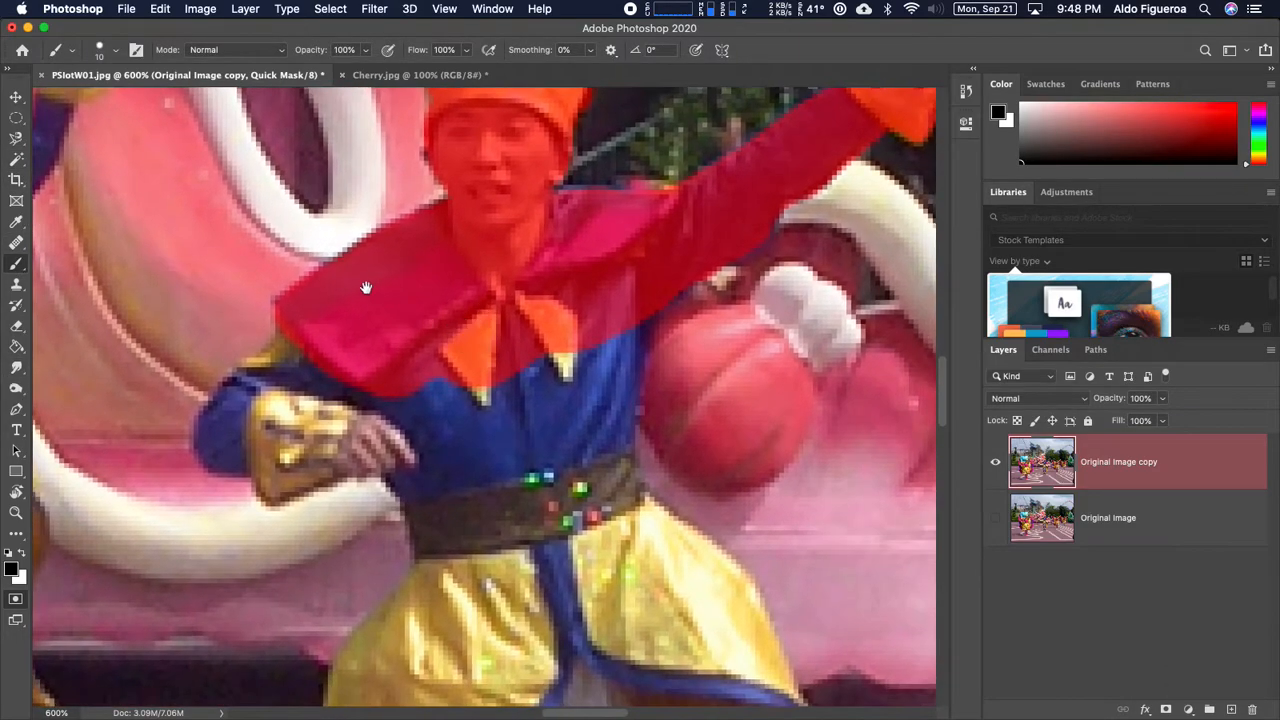
mouse_move(300, 369)
left_mouse_down()
mouse_move(261, 381)
mouse_move(296, 345)
mouse_move(215, 425)
mouse_move(214, 446)
mouse_move(240, 452)
mouse_move(212, 455)
mouse_move(243, 456)
mouse_move(241, 437)
mouse_move(279, 414)
left_mouse_up()
mouse_move(265, 457)
left_mouse_down()
mouse_move(273, 496)
mouse_move(339, 460)
mouse_move(400, 457)
mouse_move(360, 397)
mouse_move(332, 445)
mouse_move(328, 429)
mouse_move(286, 457)
mouse_move(331, 376)
mouse_move(320, 387)
mouse_move(385, 436)
mouse_move(322, 464)
mouse_move(370, 457)
mouse_move(410, 481)
mouse_move(396, 461)
mouse_move(428, 534)
mouse_move(575, 518)
left_mouse_up()
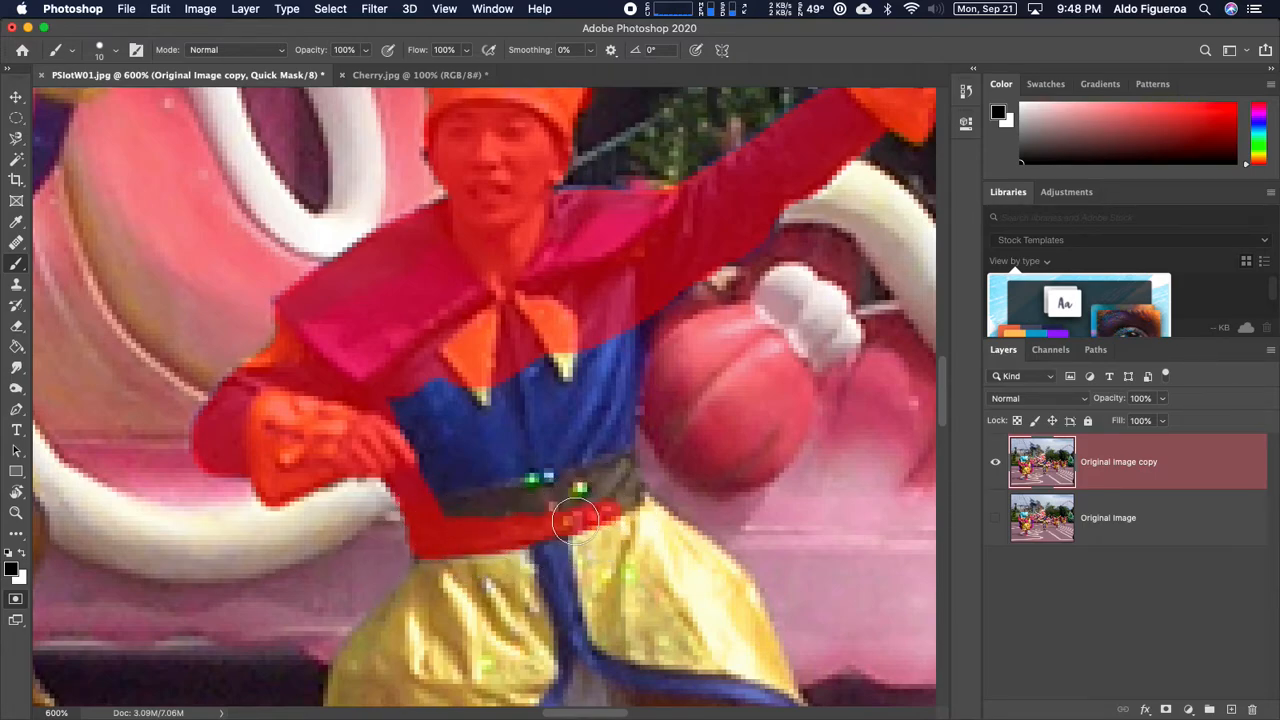
Step: Fill the mask over the torso and the rest of the belt, and erase the overspill below the belt with white
mouse_move(630, 304)
left_mouse_down()
mouse_move(629, 508)
mouse_move(605, 381)
mouse_move(590, 510)
mouse_move(567, 346)
mouse_move(540, 528)
mouse_move(513, 512)
mouse_move(488, 367)
mouse_move(471, 513)
mouse_move(374, 370)
left_mouse_up()
mouse_move(503, 463)
left_mouse_down()
mouse_move(534, 260)
mouse_move(534, 94)
mouse_move(491, 49)
mouse_move(441, 267)
mouse_move(471, 371)
mouse_move(449, 363)
mouse_move(492, 490)
left_mouse_up()
key("x")
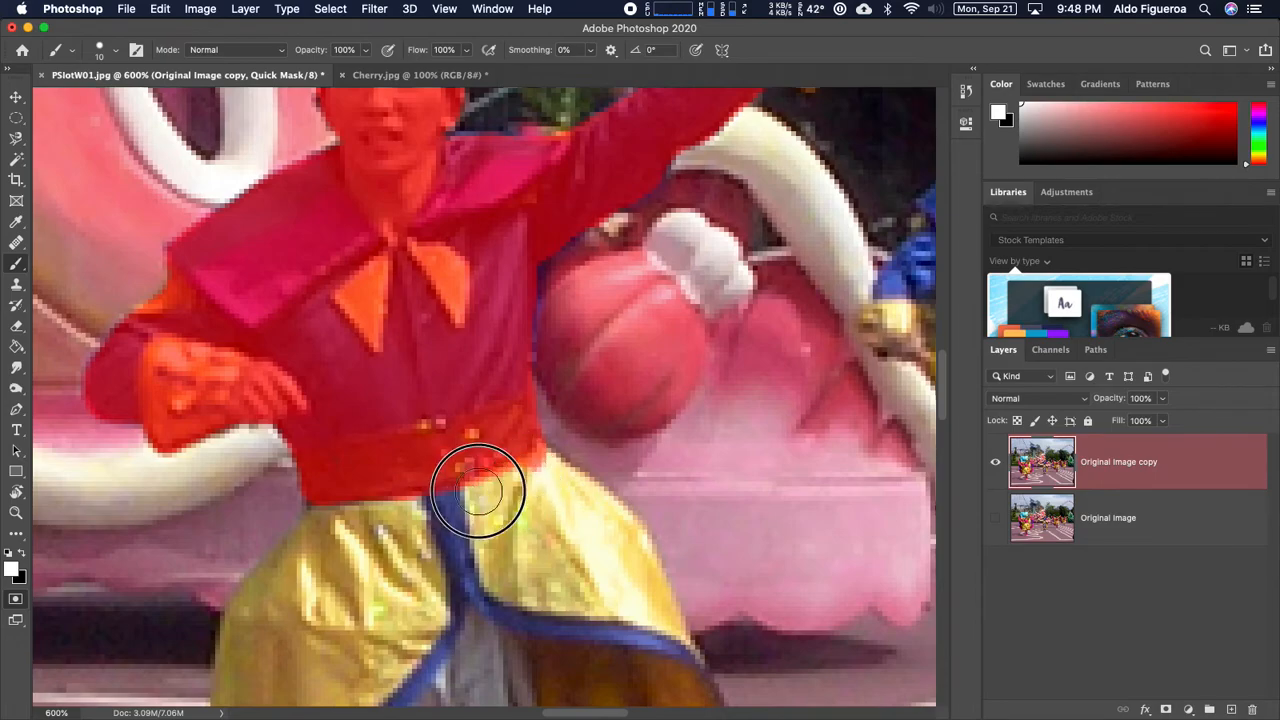
left_click_drag(376, 518, 418, 513)
Step: Turn the painted mask into a selection, toggle Quick Mask on and off, and finish in standard mode
mouse_move(566, 315)
left_mouse_down()
mouse_move(614, 423)
mouse_move(569, 400)
mouse_move(529, 409)
mouse_move(500, 466)
left_mouse_up()
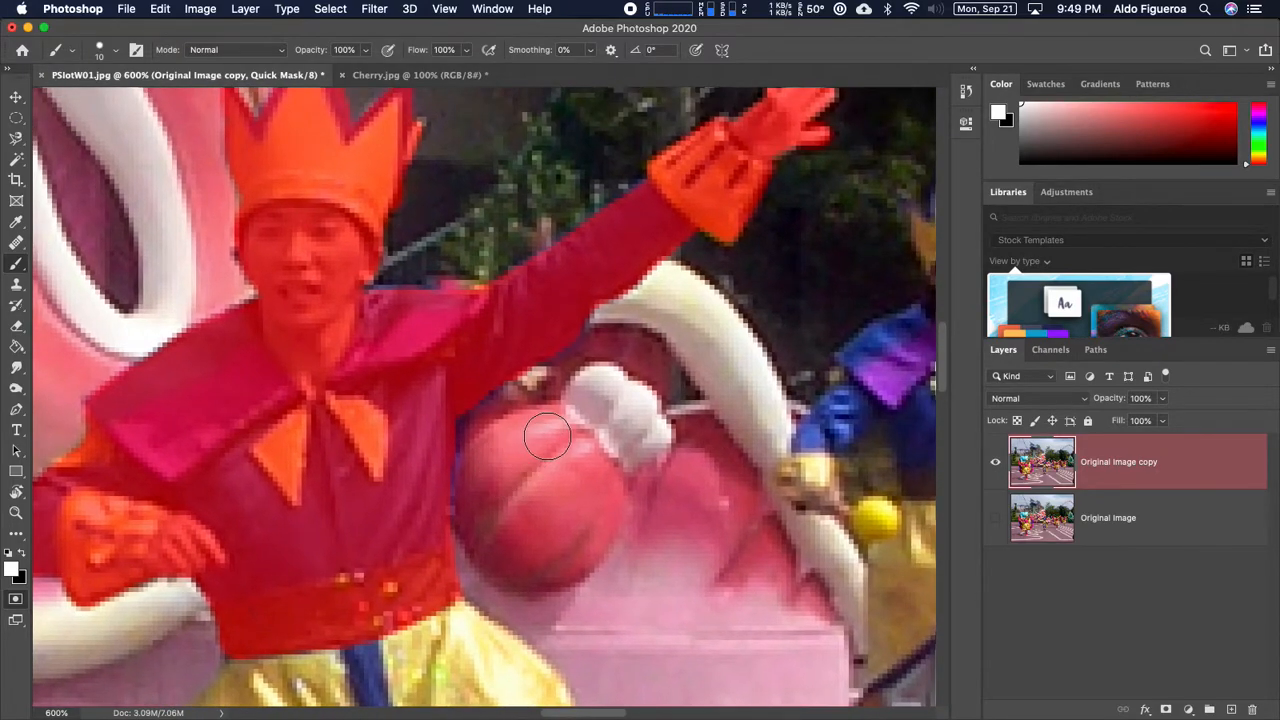
key("q")
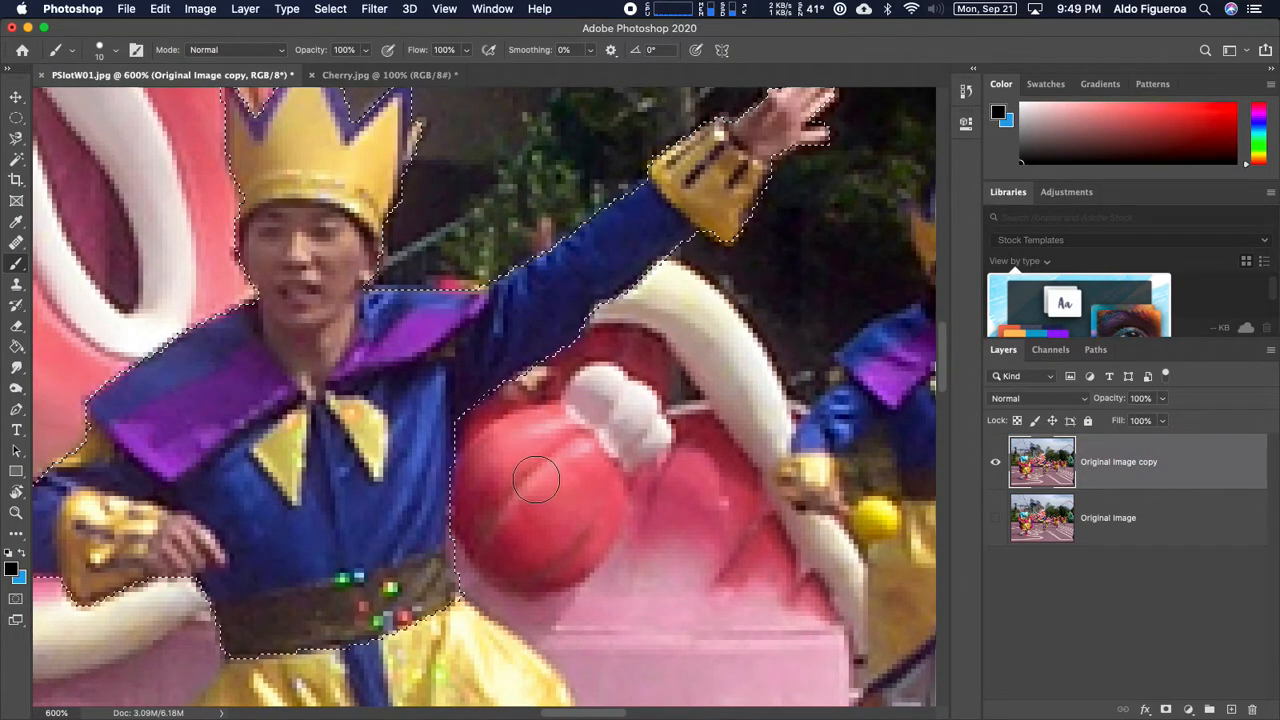
left_click(16, 599)
left_click(16, 599)
left_click(16, 600)
left_click(16, 600)
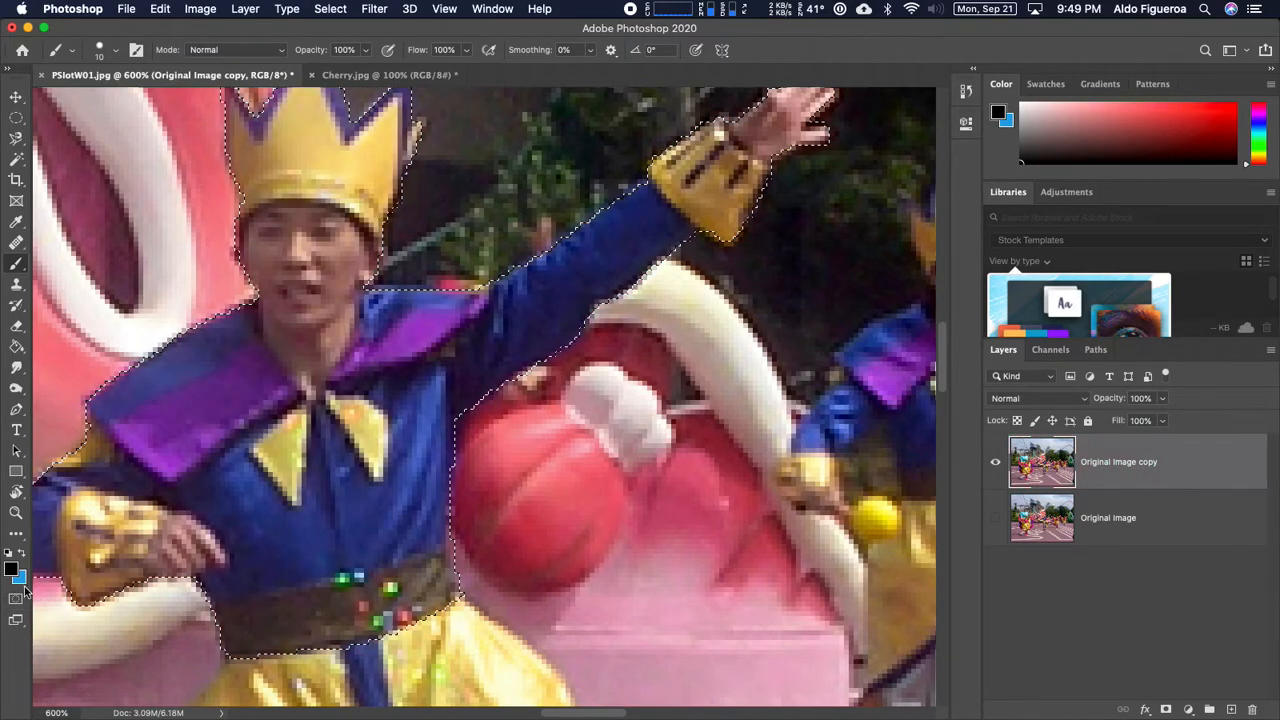
Step: View the whole selected upper body at 500% and open the selection in Select and Mask
scroll(606, 440, "up", 4)
scroll(606, 440, "left", 4)
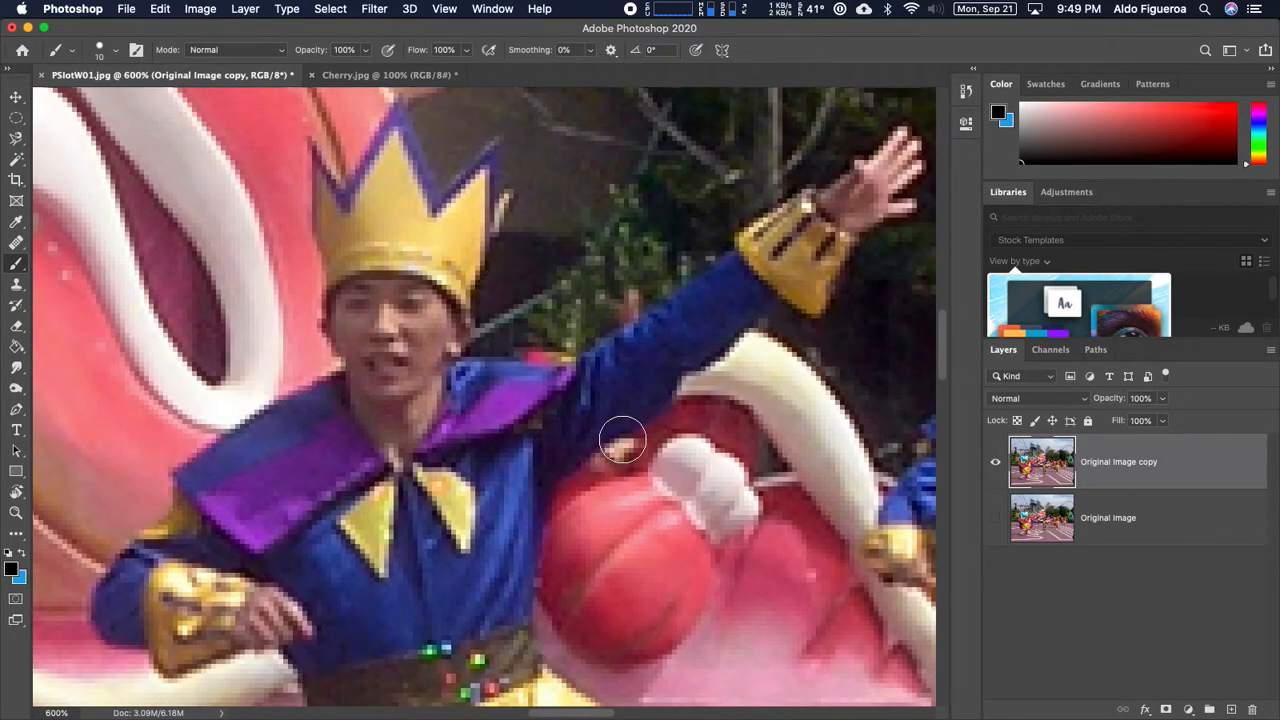
key("super+minus")
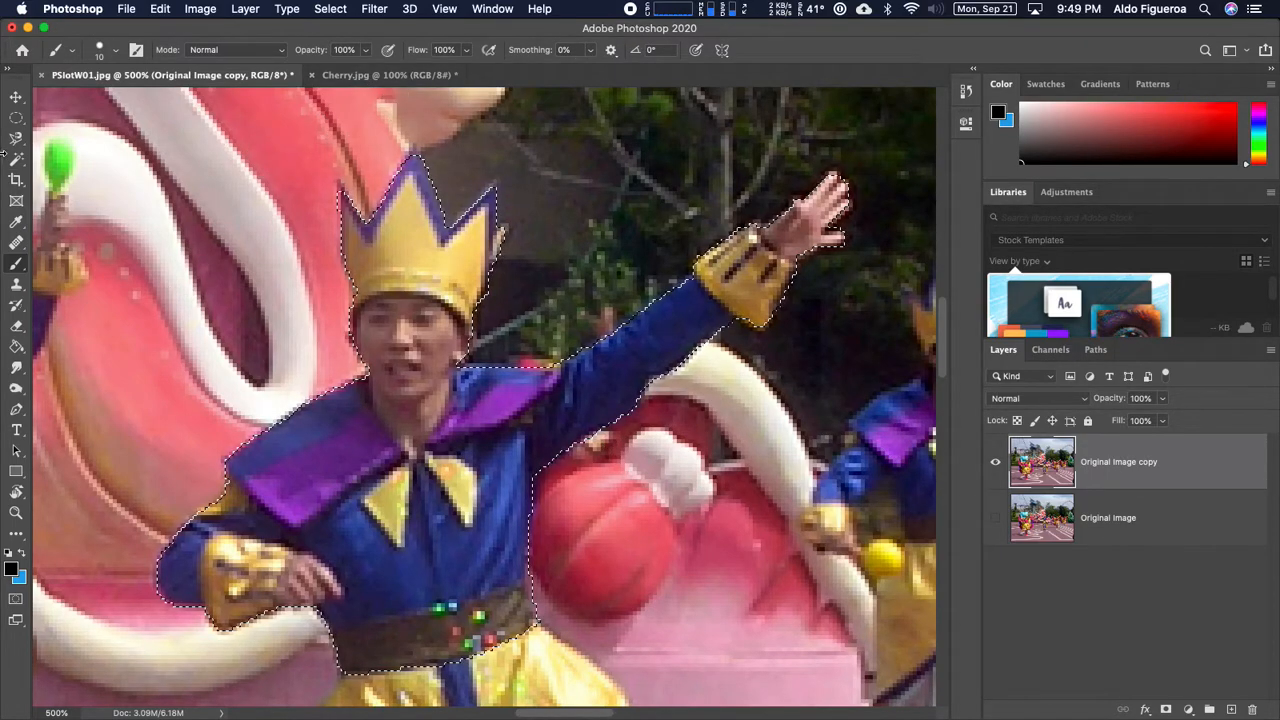
left_click(17, 139)
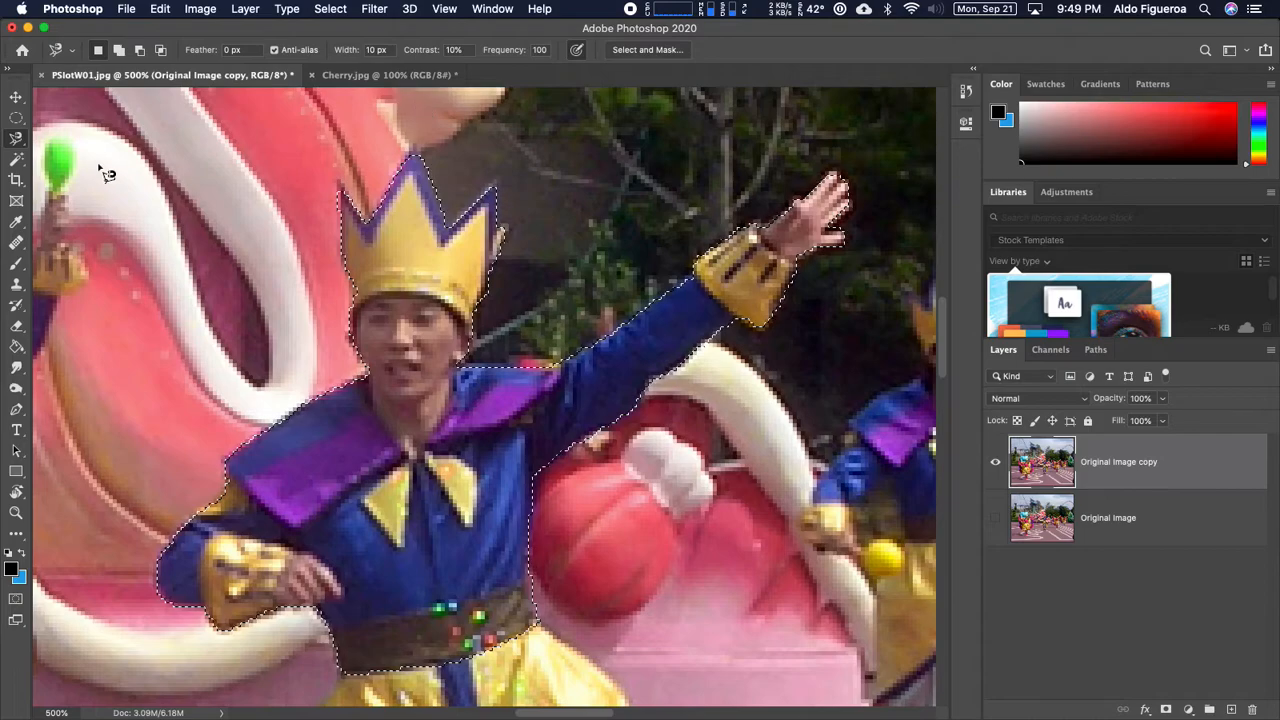
left_click(656, 51)
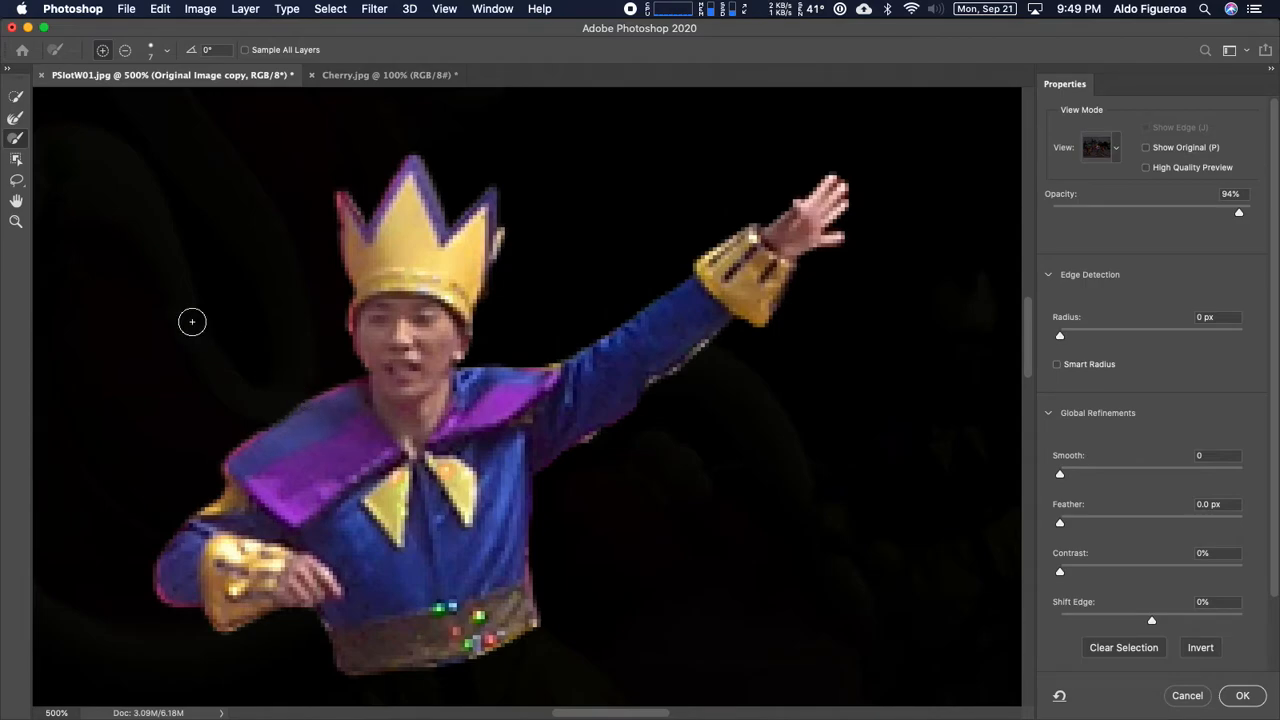
Step: Brush along the collar, the bent arm and the raised arm's underside to refine the selection edge, and accept the refinement
mouse_move(302, 412)
left_mouse_down()
mouse_move(354, 385)
mouse_move(236, 464)
mouse_move(270, 435)
left_mouse_up()
mouse_move(232, 476)
left_mouse_down()
mouse_move(218, 522)
mouse_move(228, 583)
mouse_move(199, 561)
mouse_move(201, 522)
mouse_move(164, 558)
mouse_move(166, 600)
left_mouse_up()
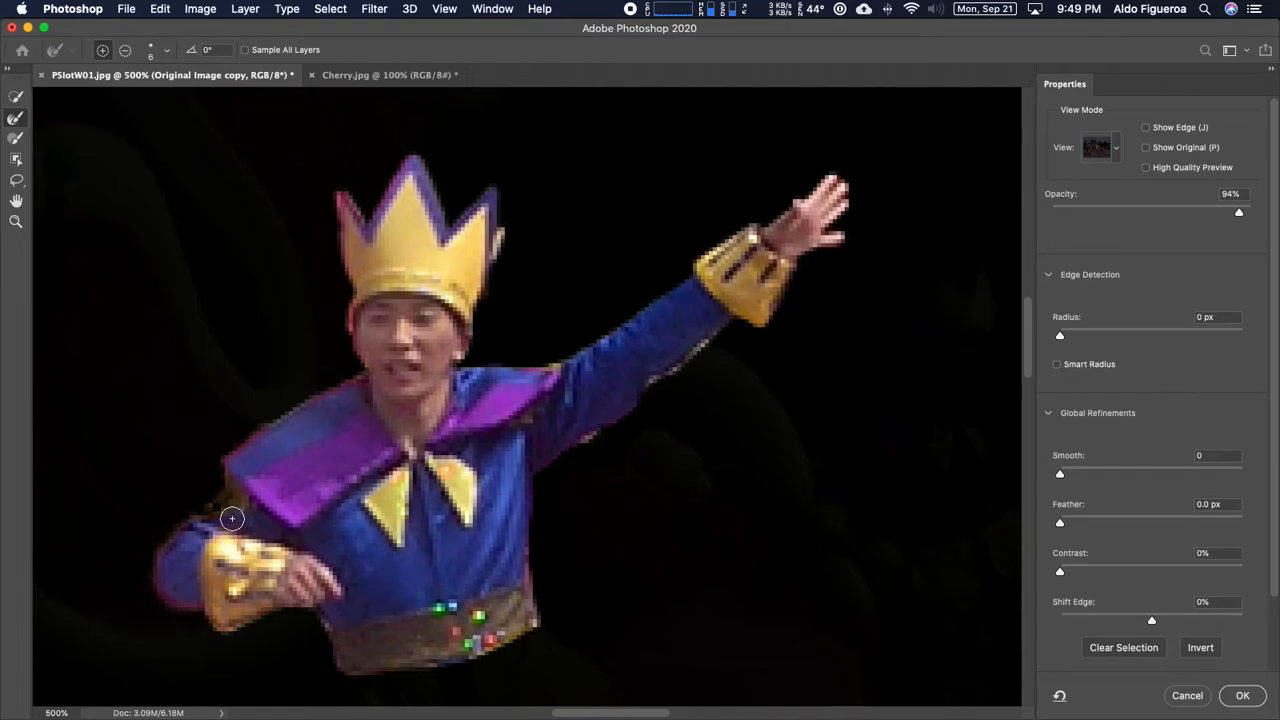
mouse_move(229, 509)
left_mouse_down()
mouse_move(186, 537)
mouse_move(197, 517)
mouse_move(168, 562)
mouse_move(178, 600)
mouse_move(246, 614)
left_mouse_up()
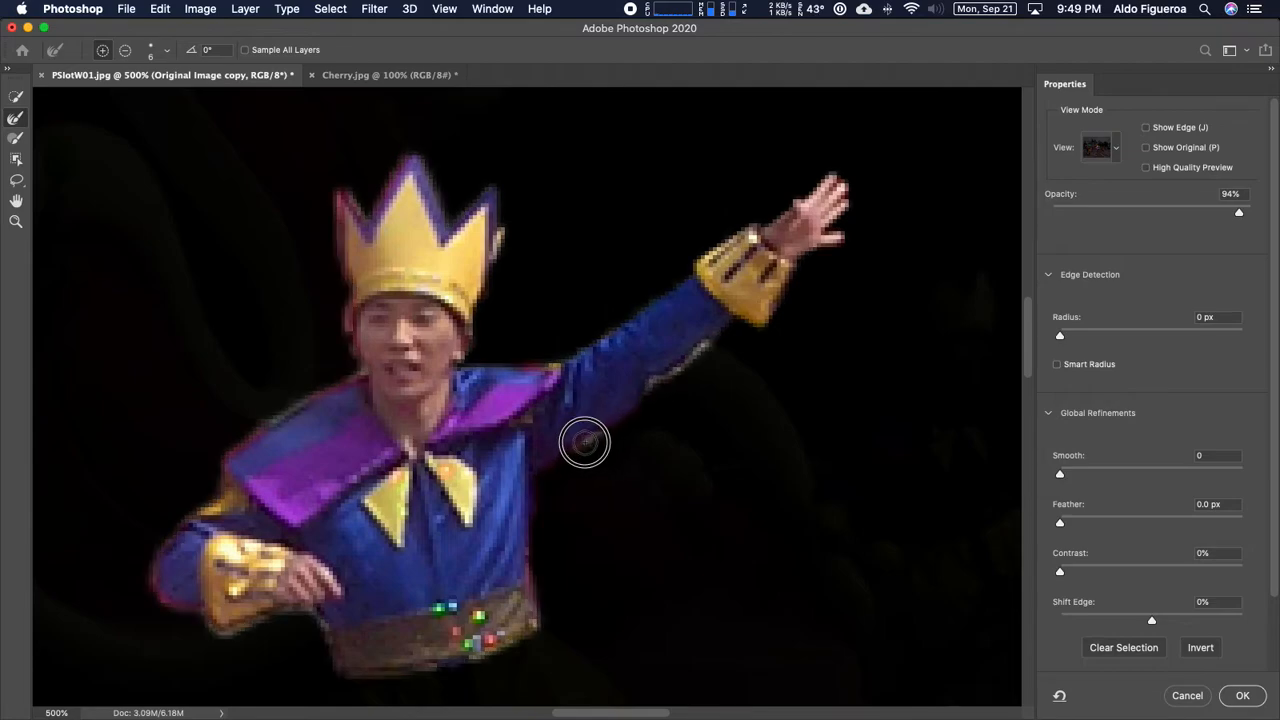
mouse_move(580, 454)
left_mouse_down()
mouse_move(718, 337)
mouse_move(560, 466)
mouse_move(609, 426)
mouse_move(666, 435)
left_mouse_up()
left_click(689, 366, "alt")
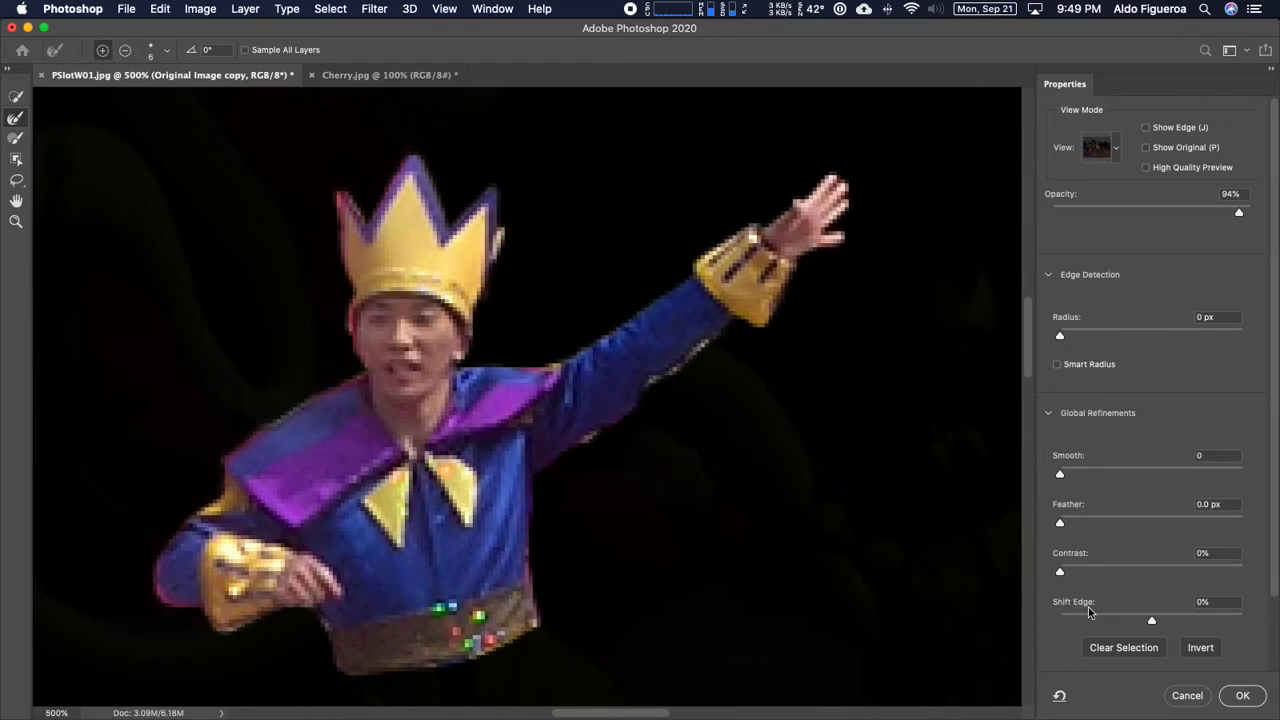
left_click(1237, 696)
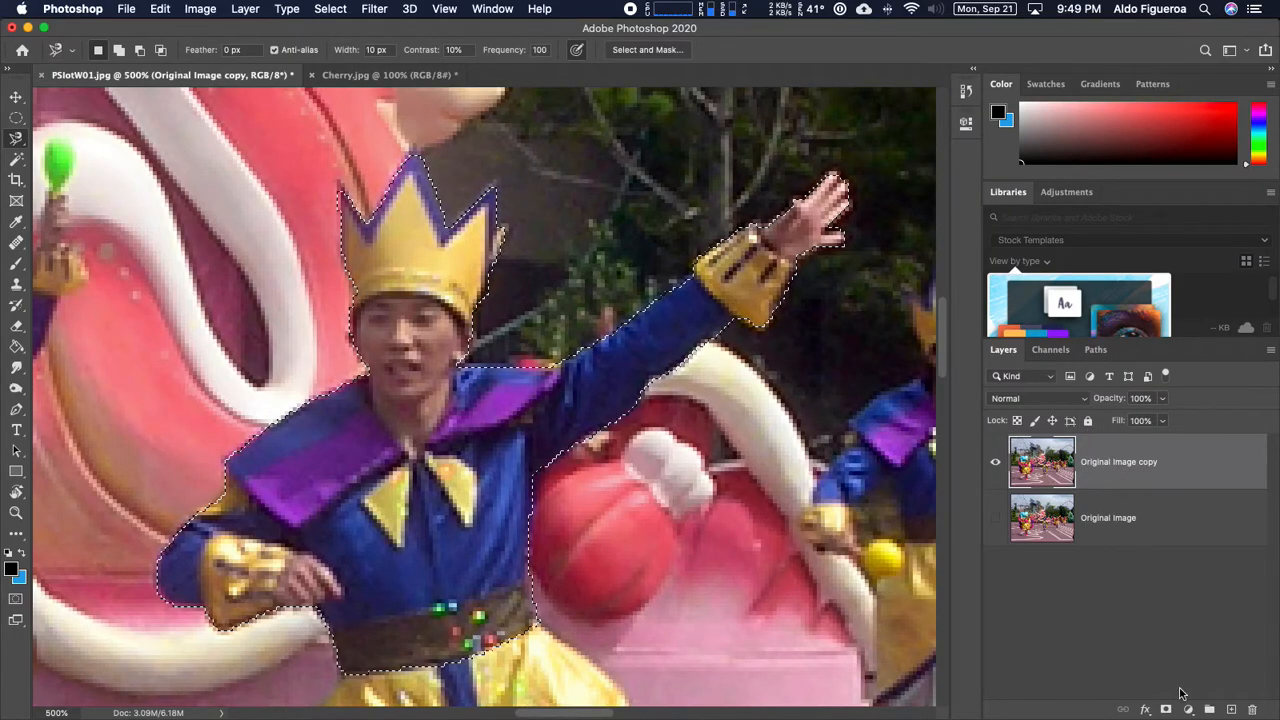
Step: Add a layer mask from the selection and reopen it in Select and Mask with the Brush tool and the Black & White view
left_click(1167, 709)
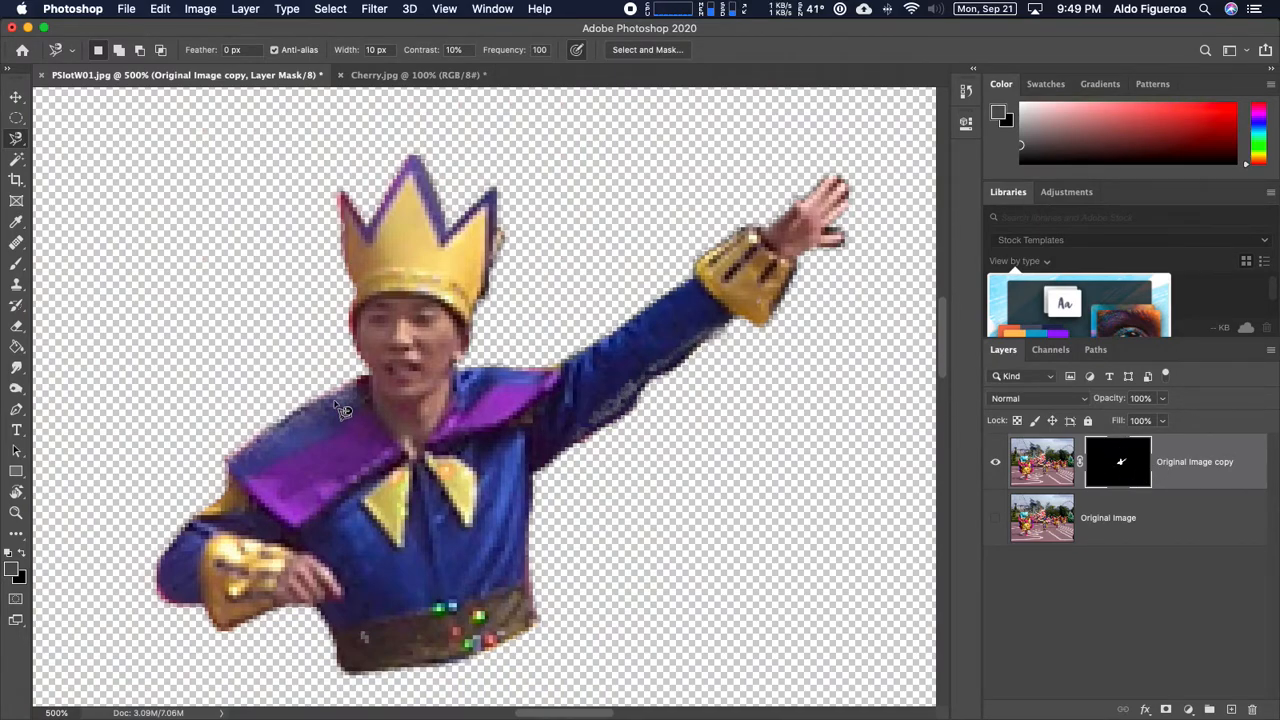
double_click(1119, 476)
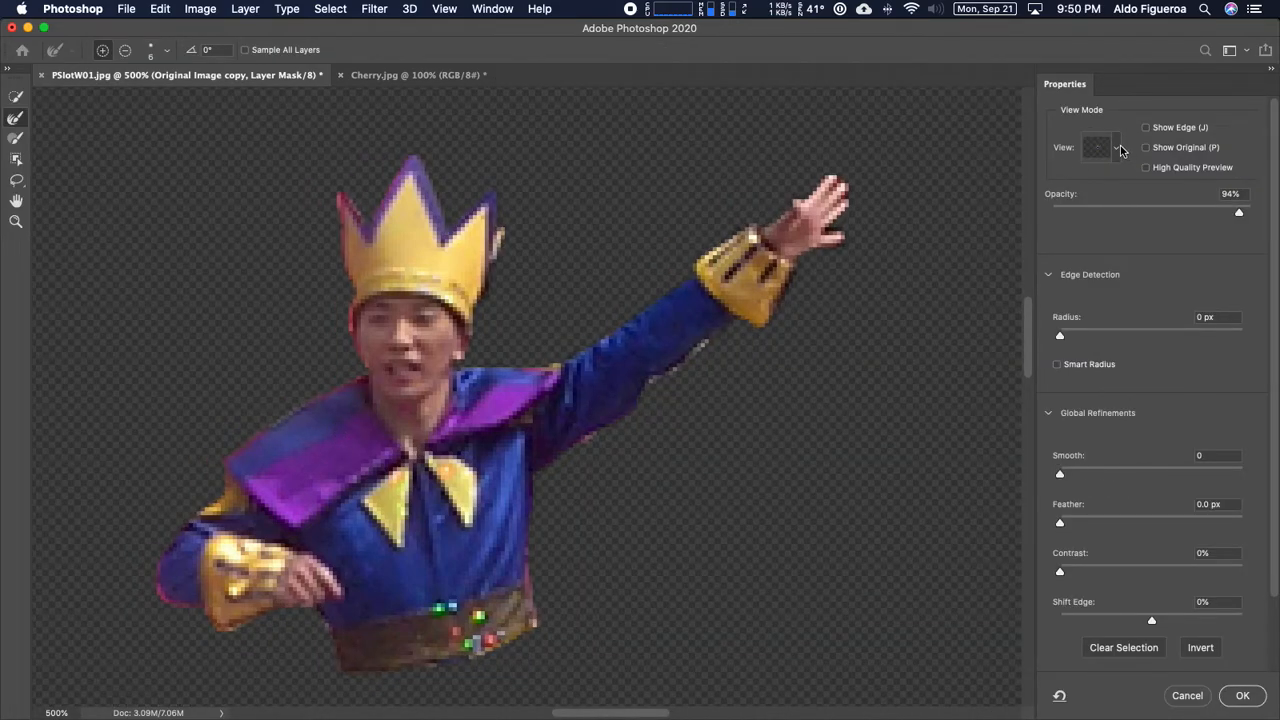
left_click(16, 139)
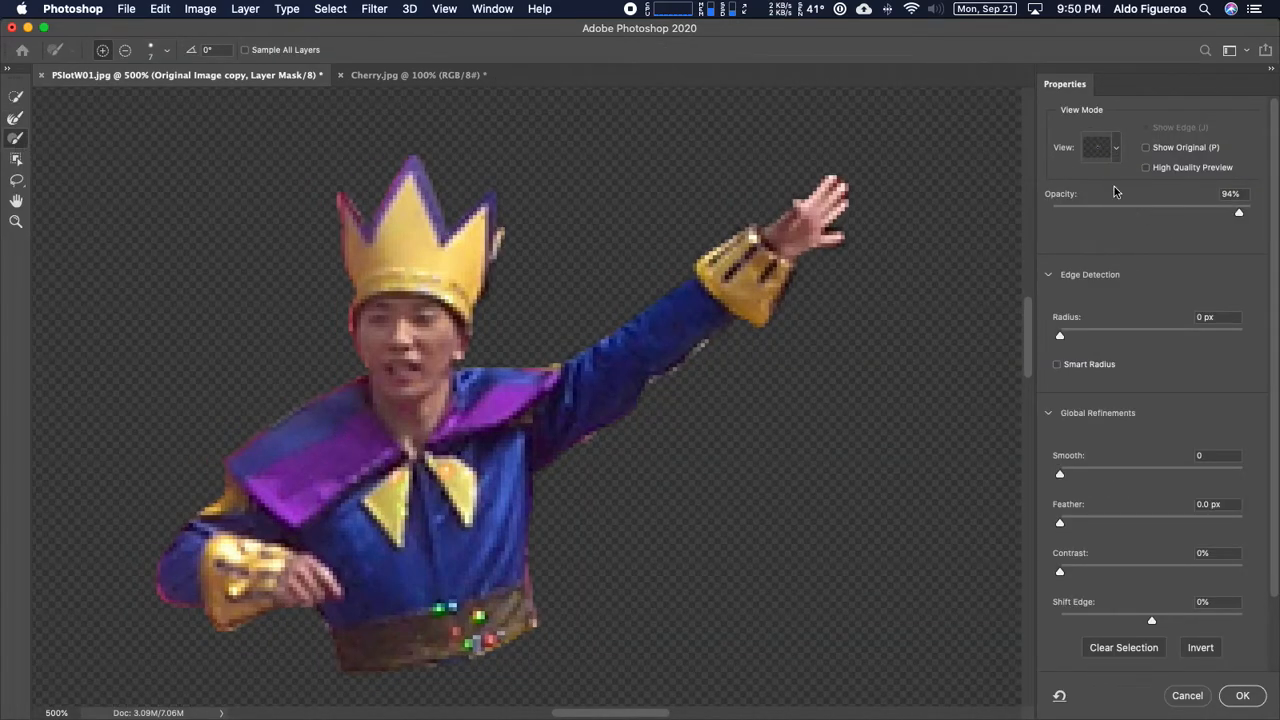
left_click(1113, 151)
left_click(1080, 346)
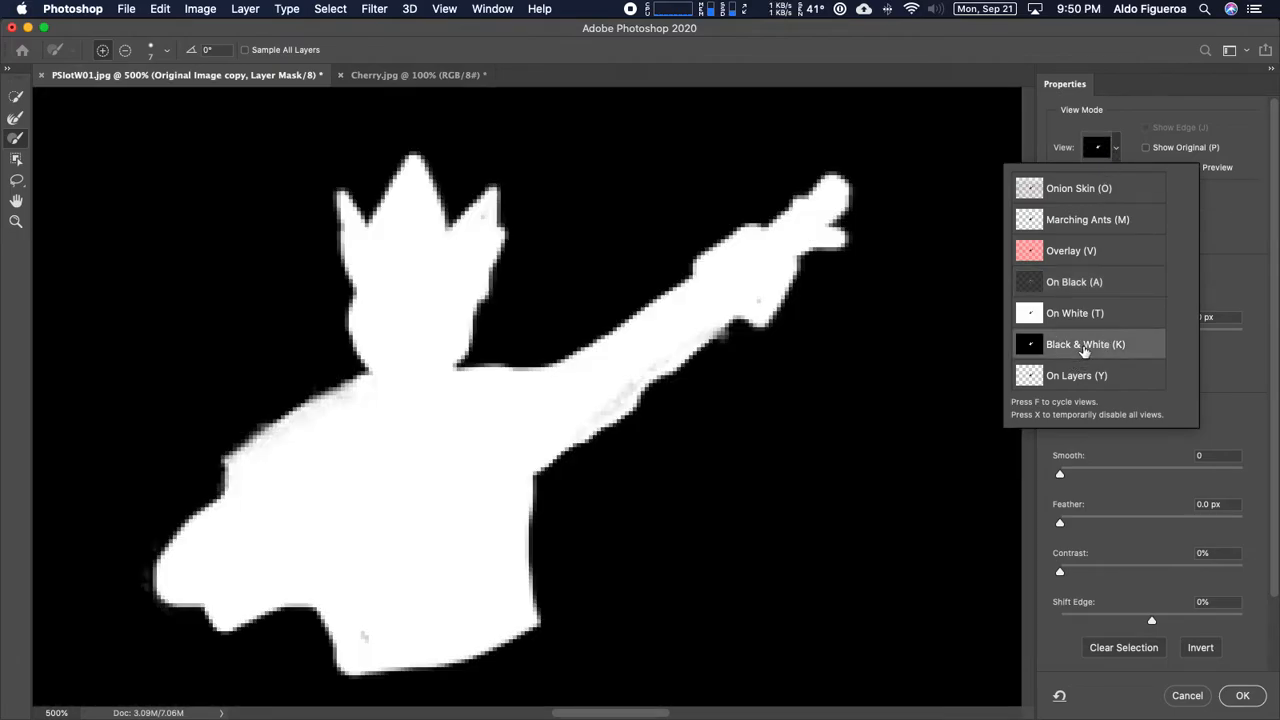
Step: Paint out the grey patches along the collar, raised sleeve and cuff so the mask is solid, and accept the edits
left_click_drag(262, 458, 374, 395)
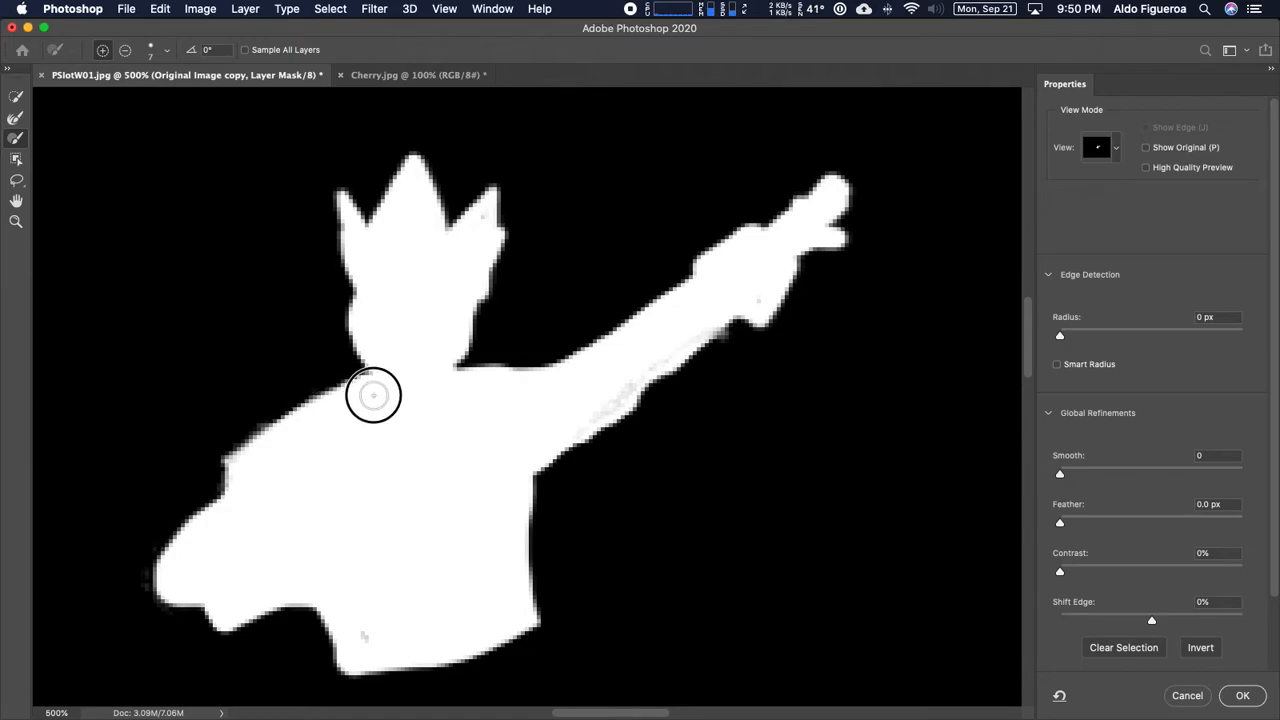
key("bracketright")
mouse_move(559, 432)
left_mouse_down()
mouse_move(605, 411)
mouse_move(584, 422)
mouse_move(757, 294)
left_mouse_up()
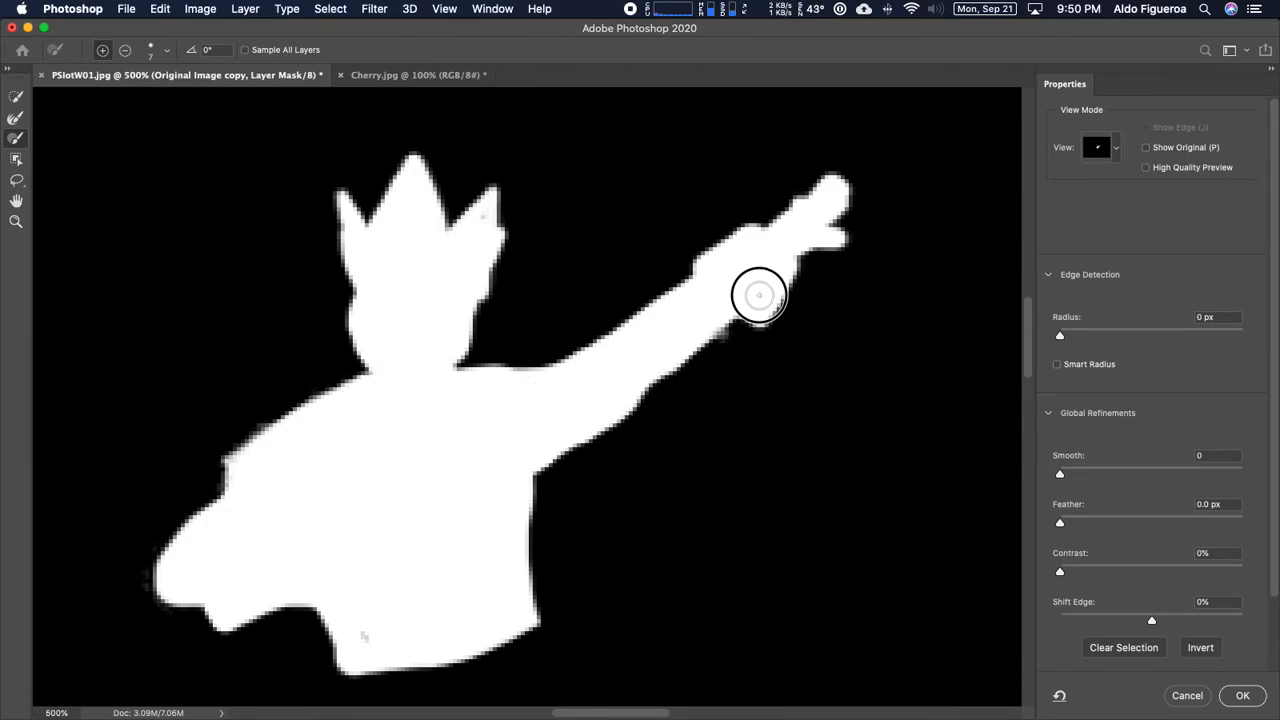
key("bracketleft")
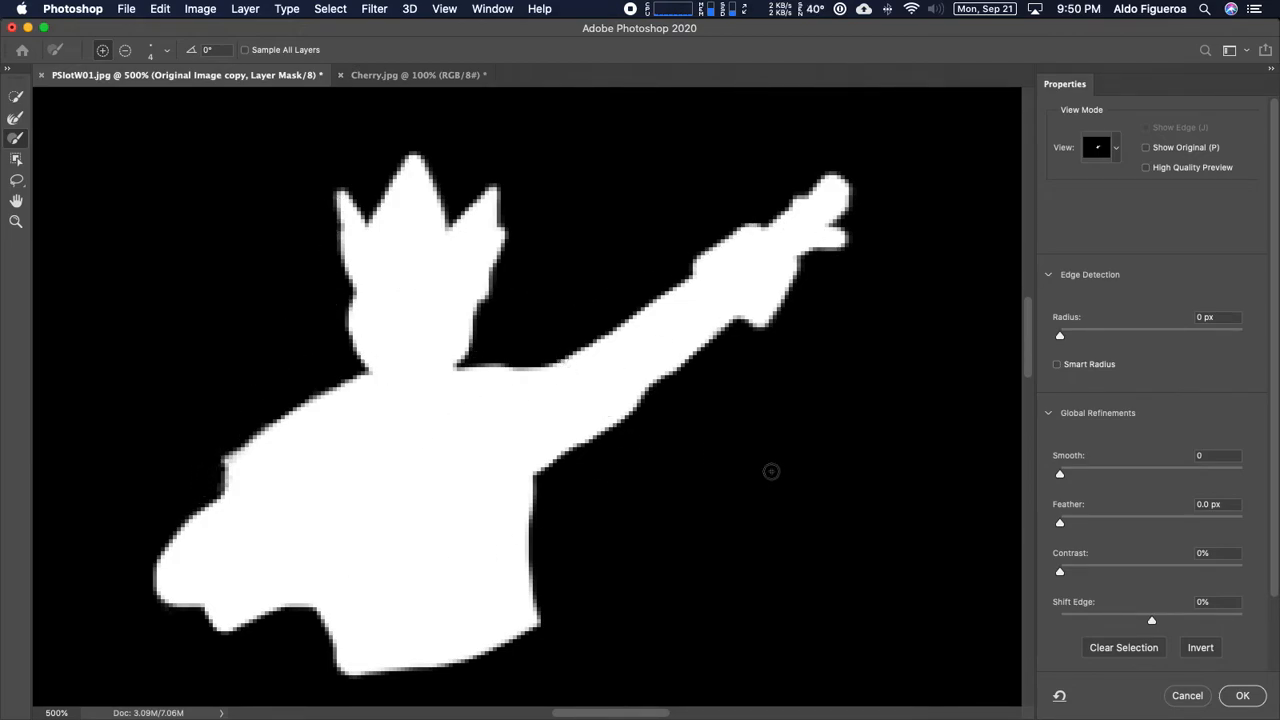
left_click(1243, 697)
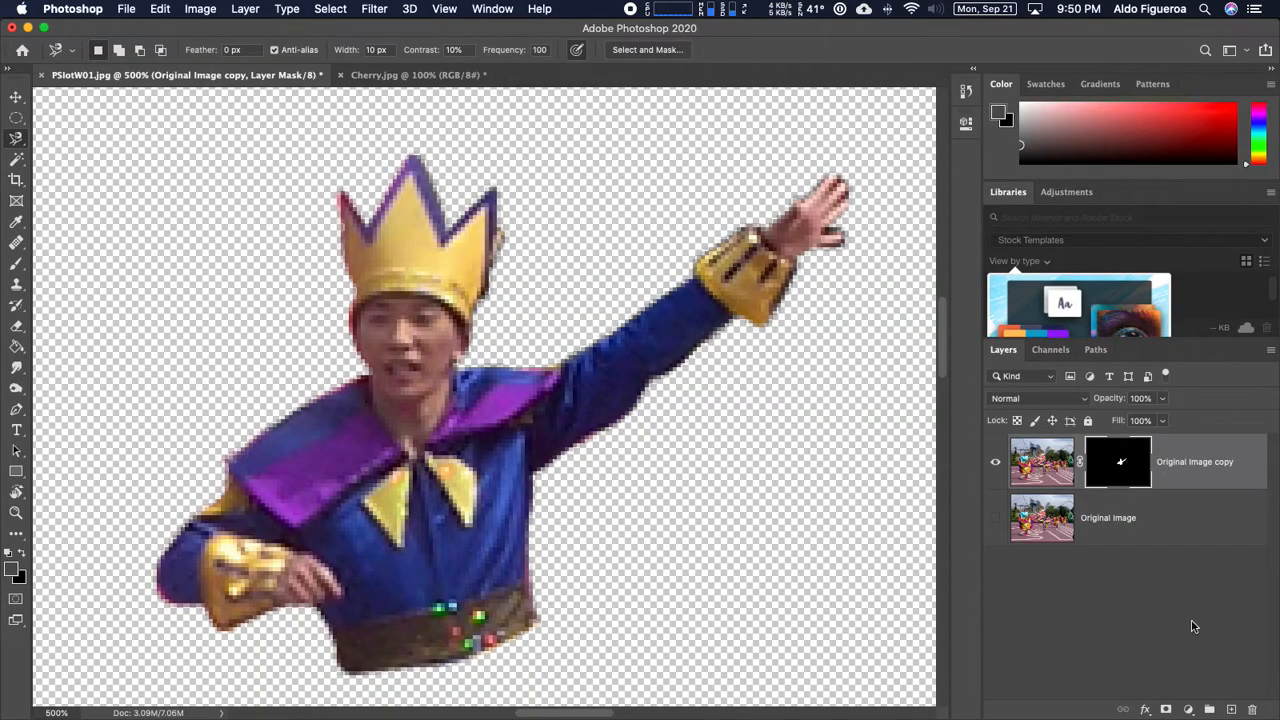
Step: View the document at 100%, show the Original Image layer, and target the image of the Original Image copy layer
key("super+1")
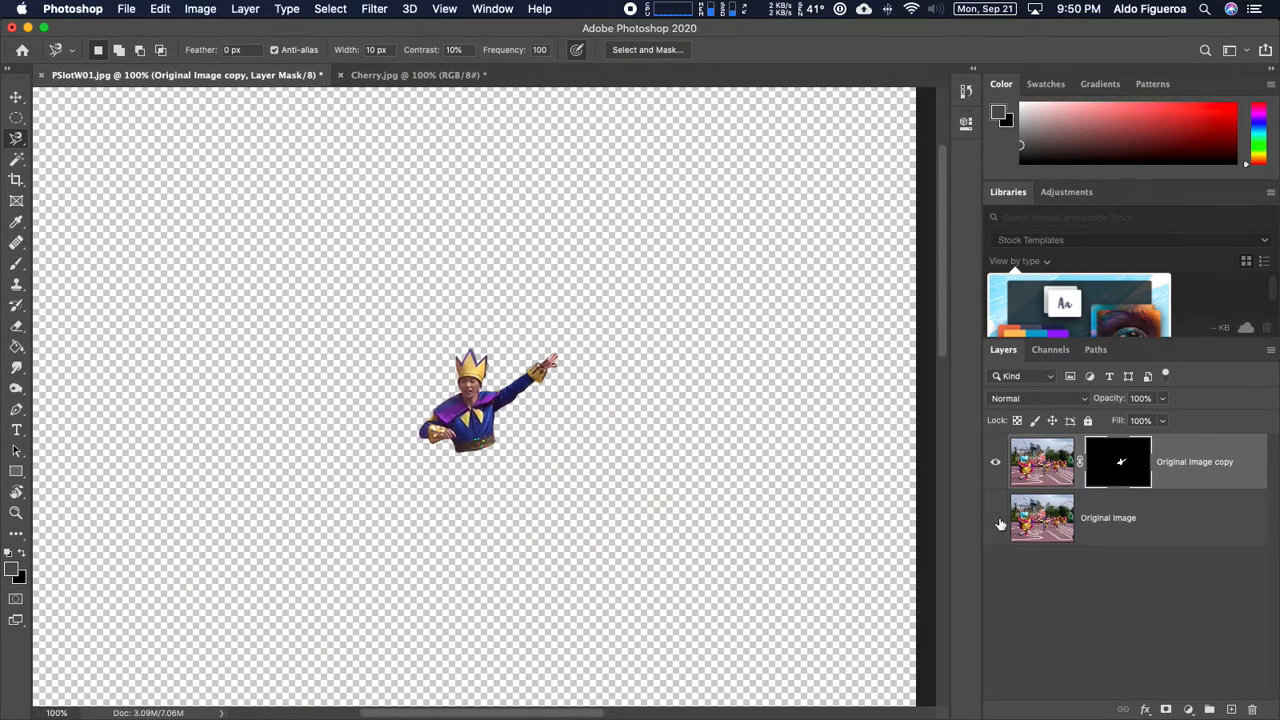
left_click(997, 520)
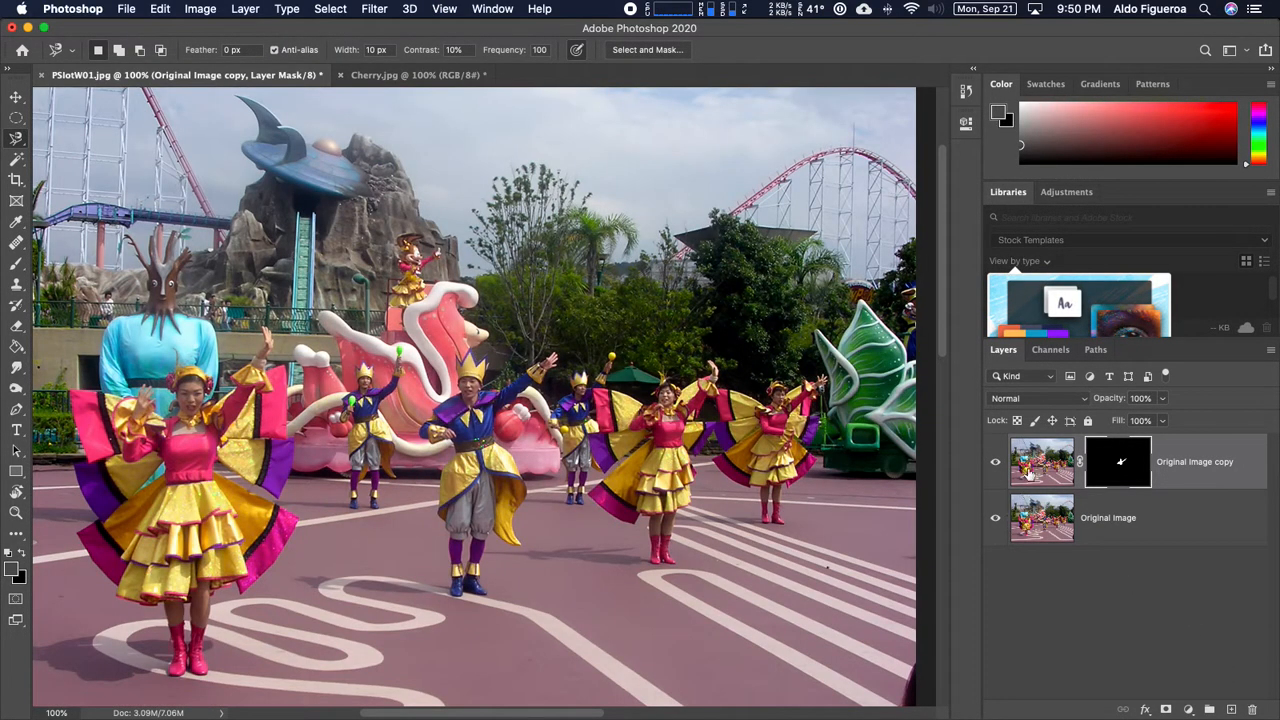
left_click(1035, 475)
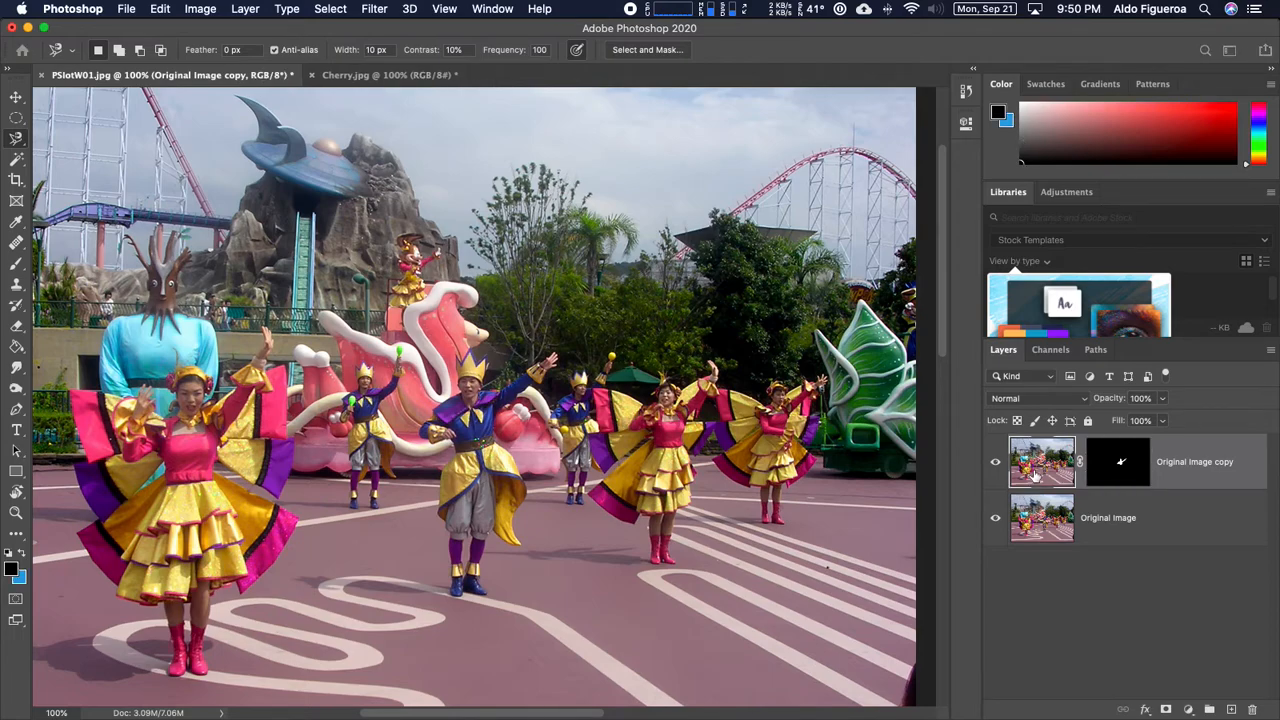
Step: Move the masked cutout onto the large front dancer and back beside the original performer with the Move tool
left_click(15, 97)
left_click_drag(558, 427, 188, 450)
left_click_drag(183, 450, 520, 441)
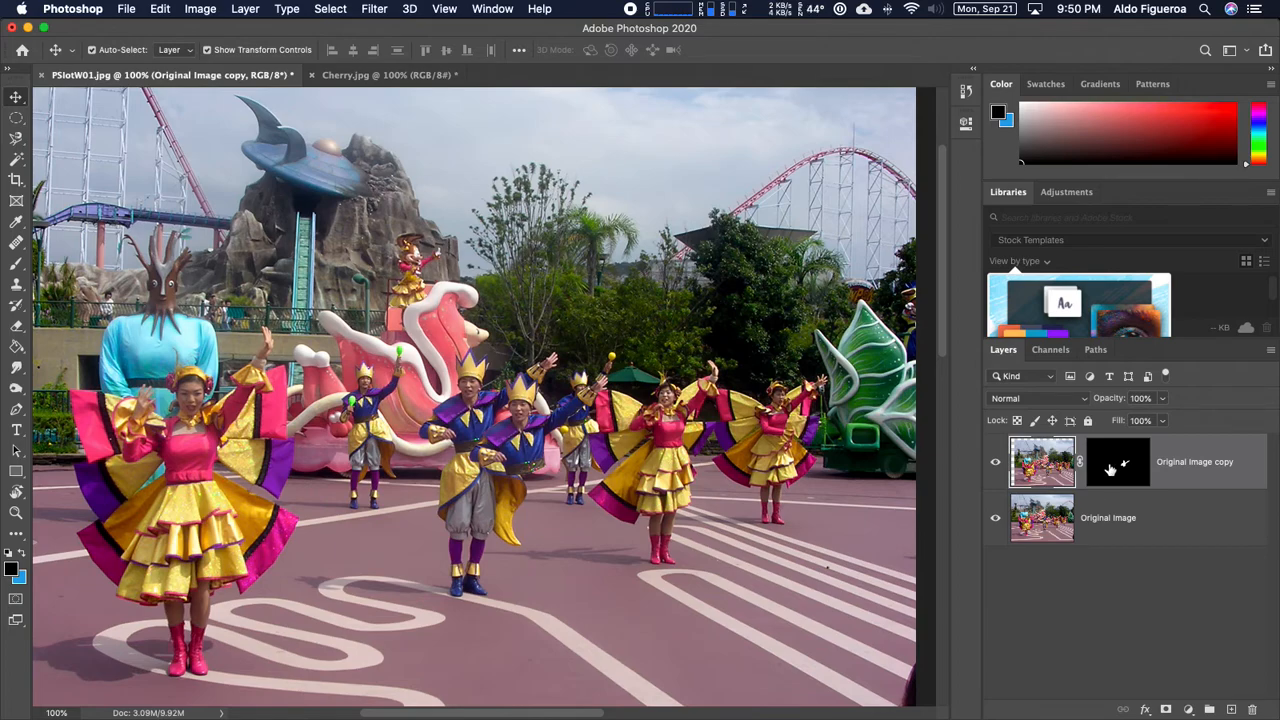
Step: Apply the layer mask permanently to the Original Image copy layer and move the cutout onto the large front dancer's upper body
right_click(1101, 477)
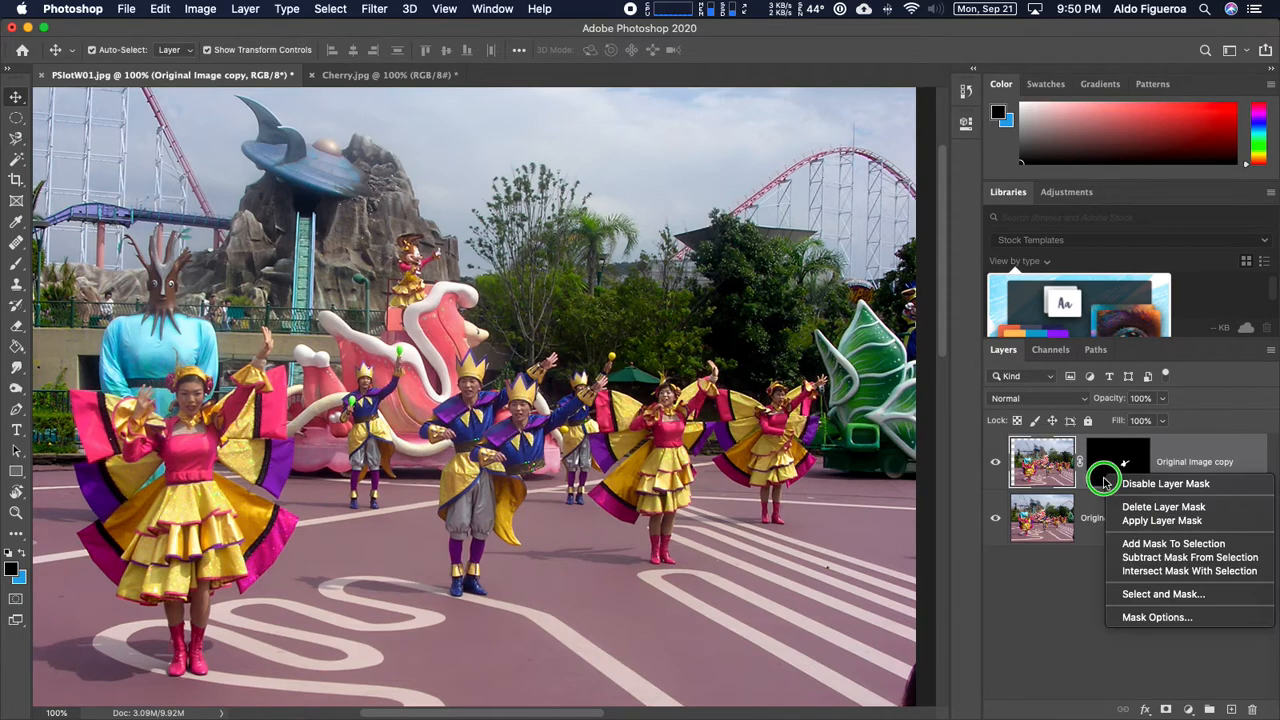
left_click(1138, 521)
left_click_drag(538, 440, 180, 455)
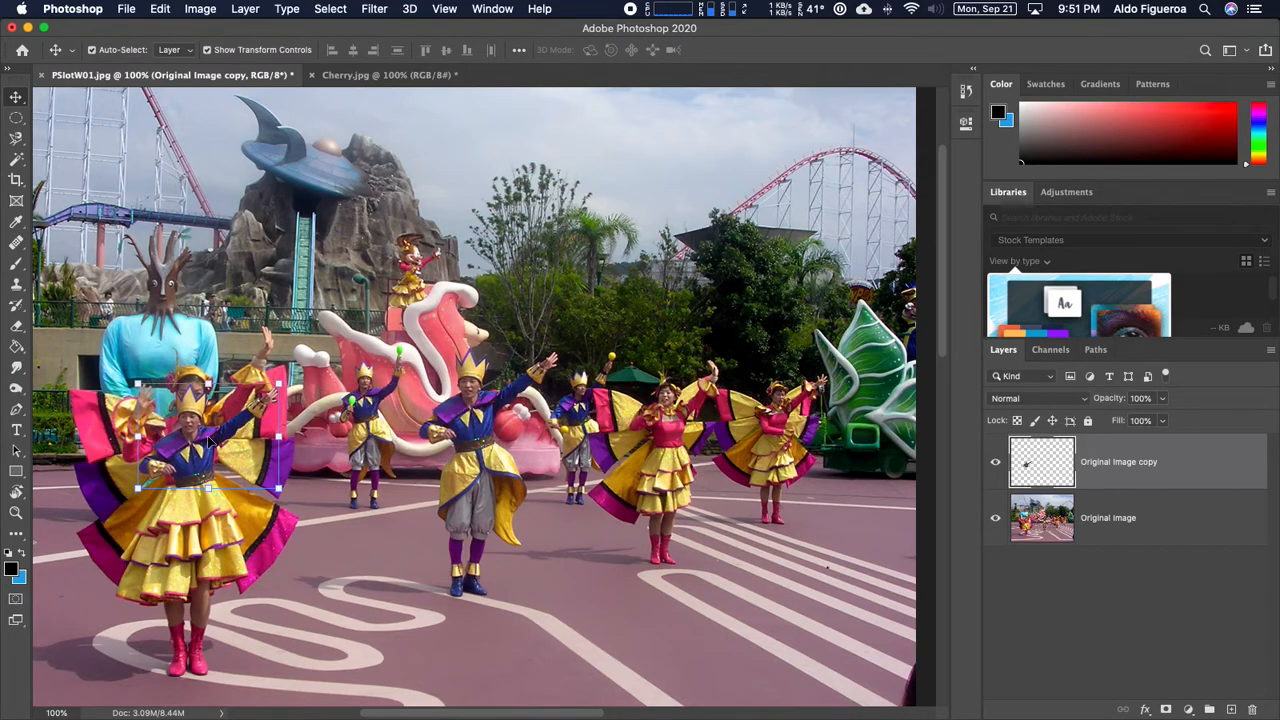
Step: Enlarge the cutout to 140.61%, rotate it about 7.1°, and align it over the front dancer's head and torso
left_click_drag(280, 383, 330, 345)
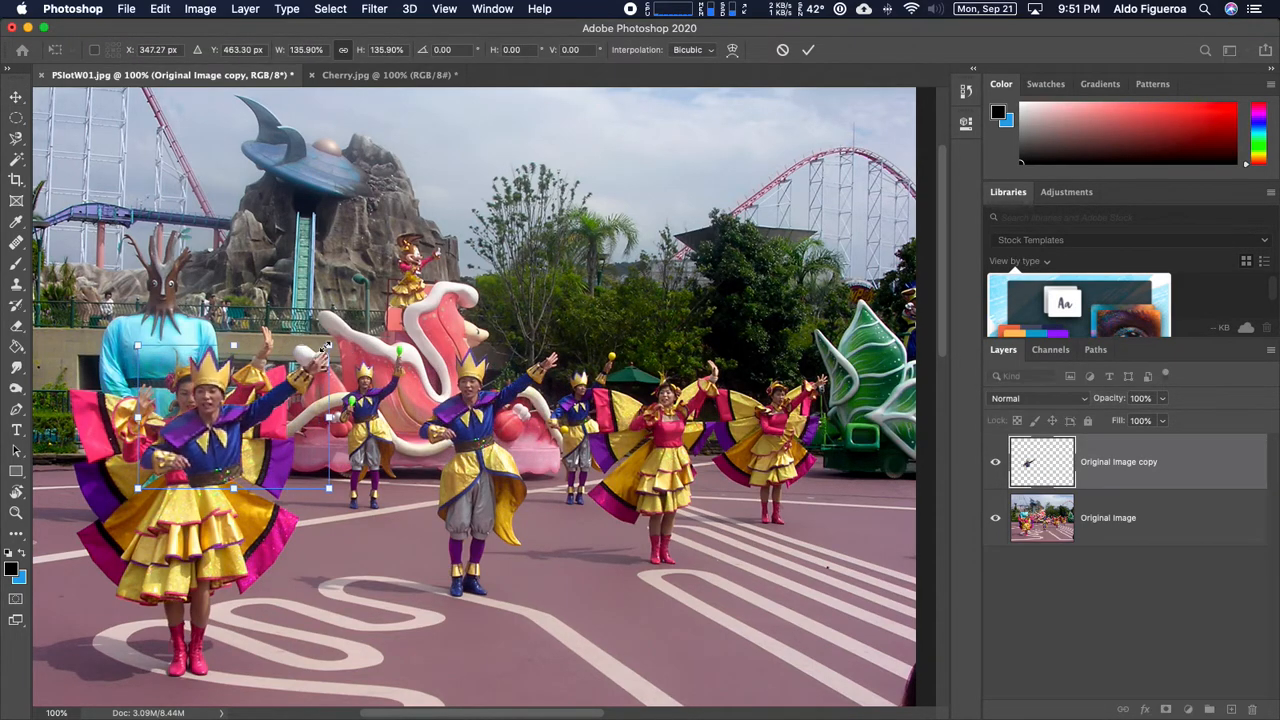
left_click_drag(211, 459, 192, 455)
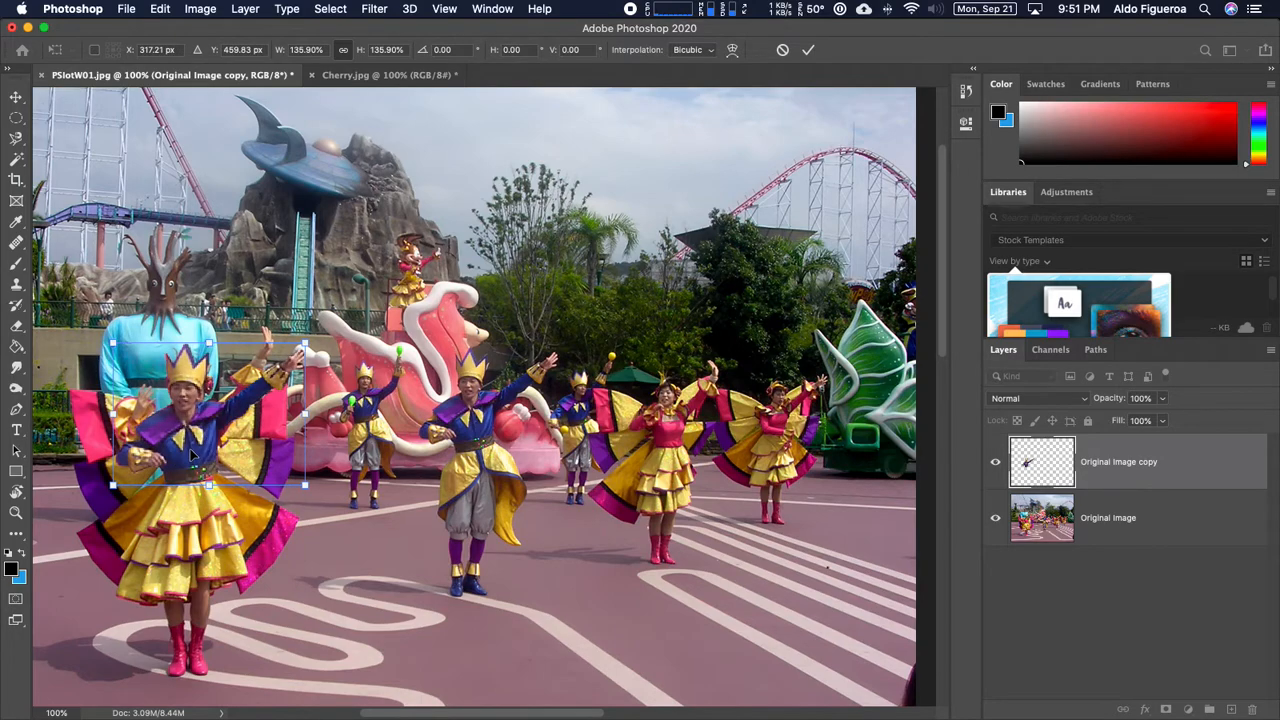
left_click_drag(330, 408, 331, 420)
left_click_drag(164, 449, 171, 455)
left_click_drag(128, 335, 122, 330)
left_click_drag(195, 449, 196, 448)
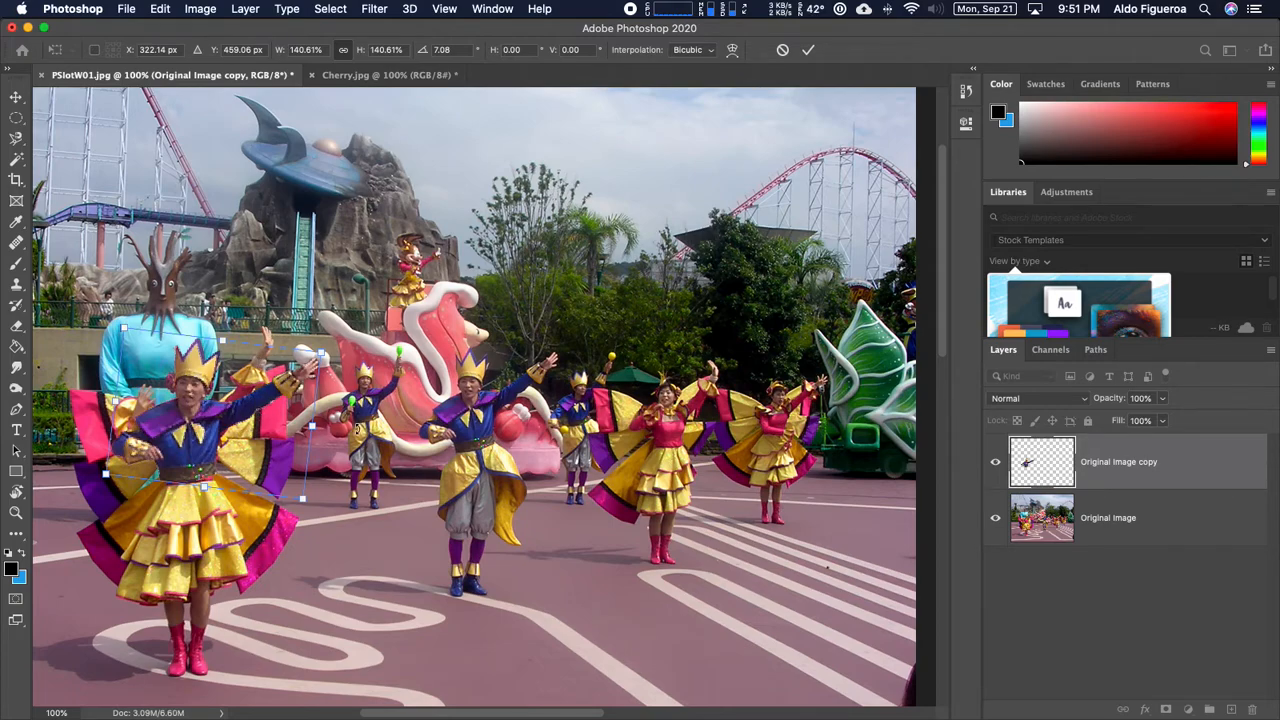
Step: Fine-tune the cutout's placement to X 323.69 px, Y 462.30 px with a 7.12° rotation, and commit the transform
left_click_drag(209, 449, 203, 453)
left_click_drag(405, 482, 393, 487)
left_click_drag(192, 467, 191, 467)
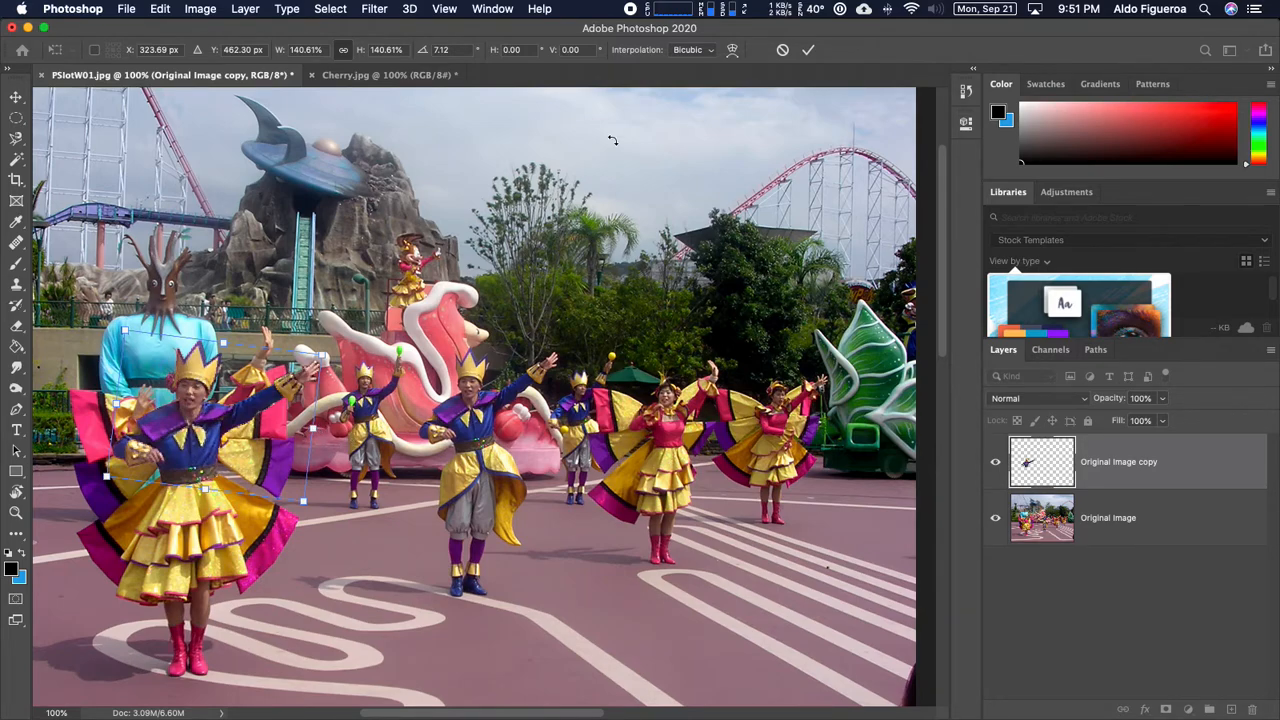
left_click(809, 52)
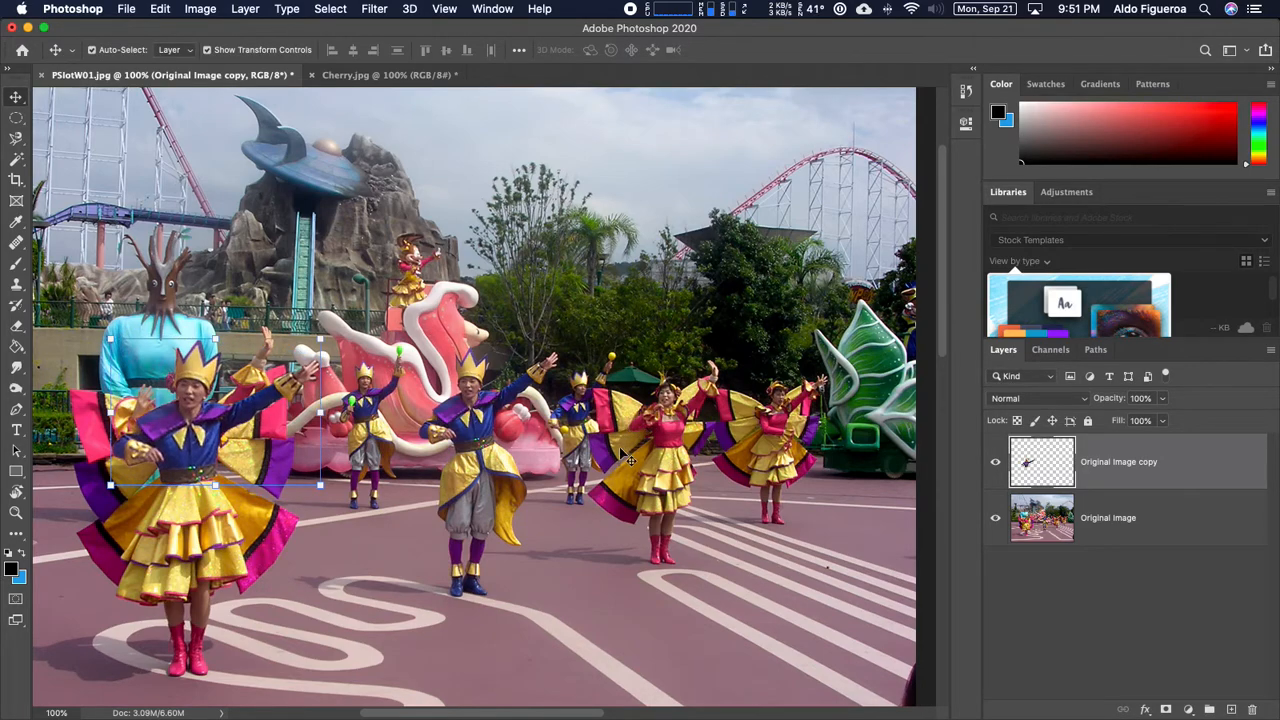